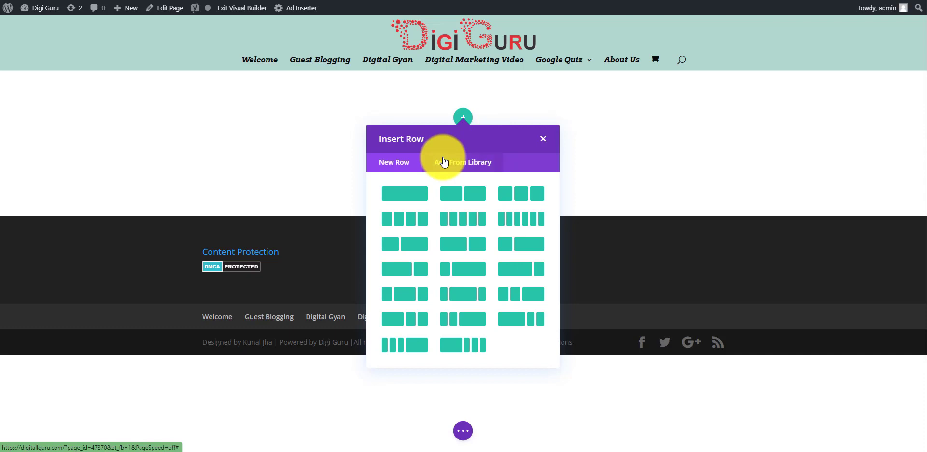
left_click(543, 140)
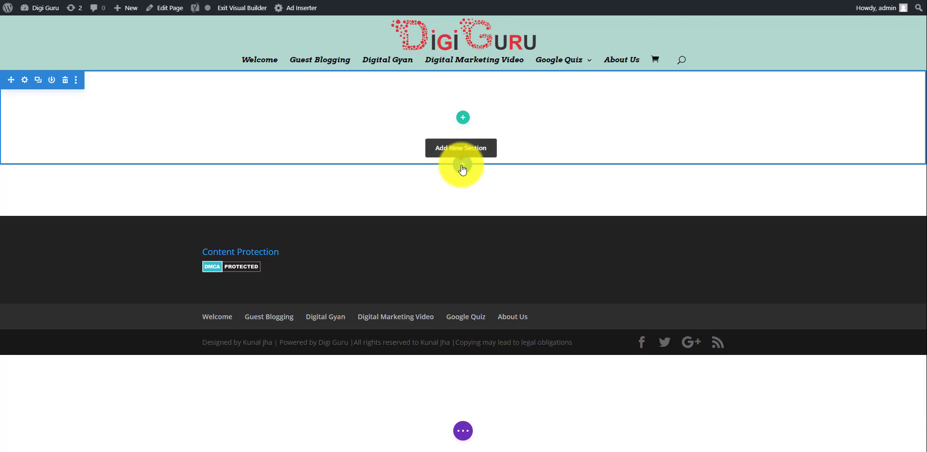
left_click(463, 165)
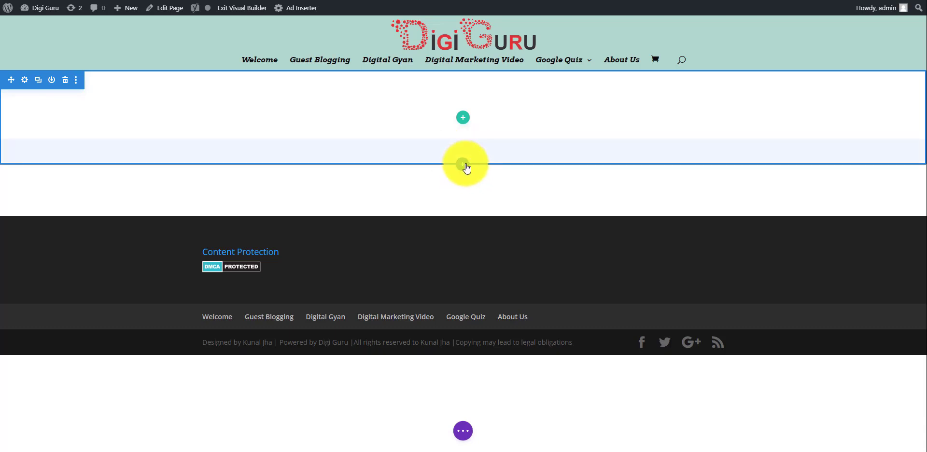
left_click(467, 165)
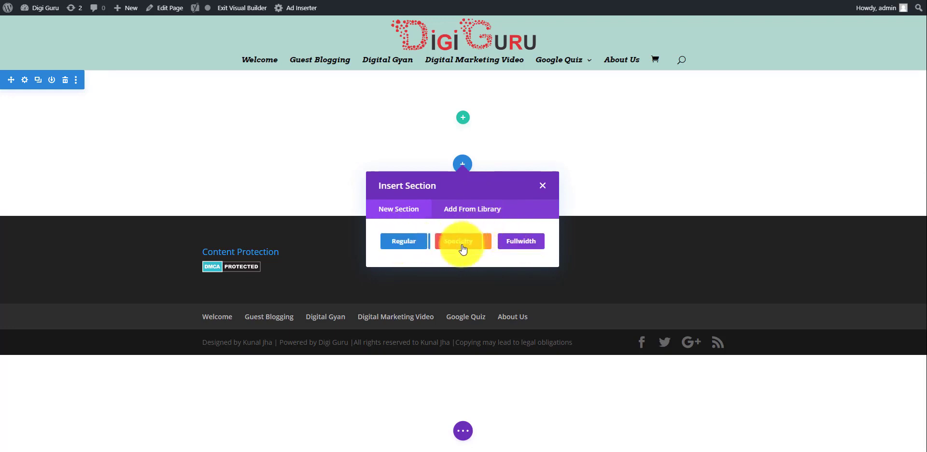
left_click(488, 127)
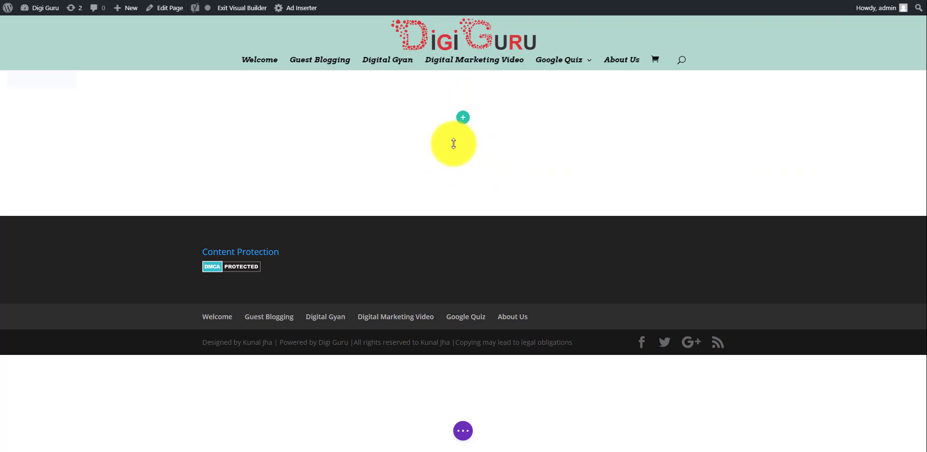
Insert a row with three equal columns and add a Gallery module to its first column.
left_click(462, 119)
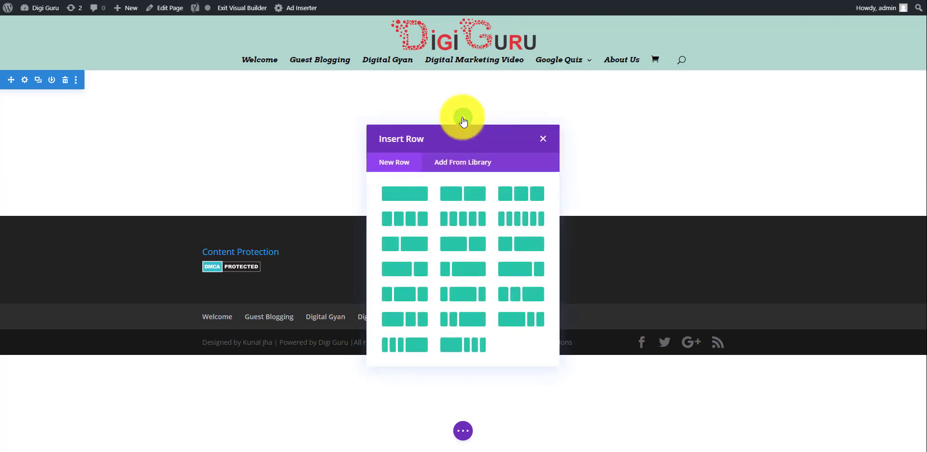
left_click(526, 196)
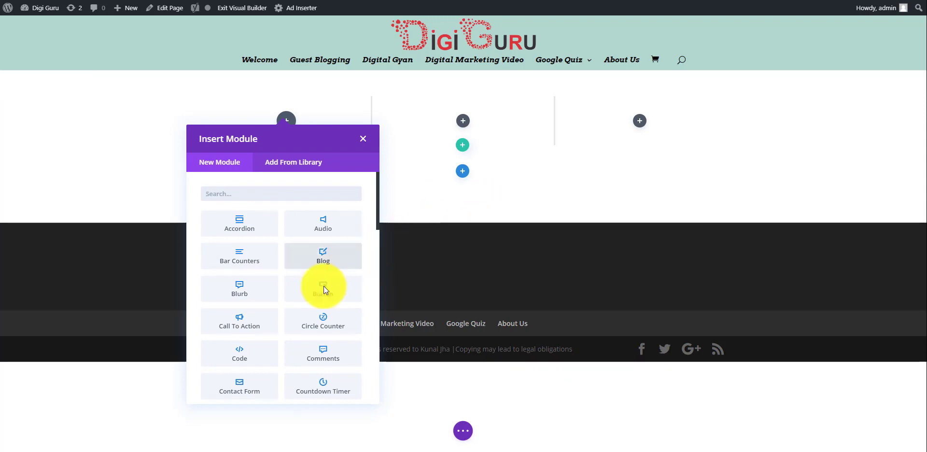
scroll(328, 301, "down", 3)
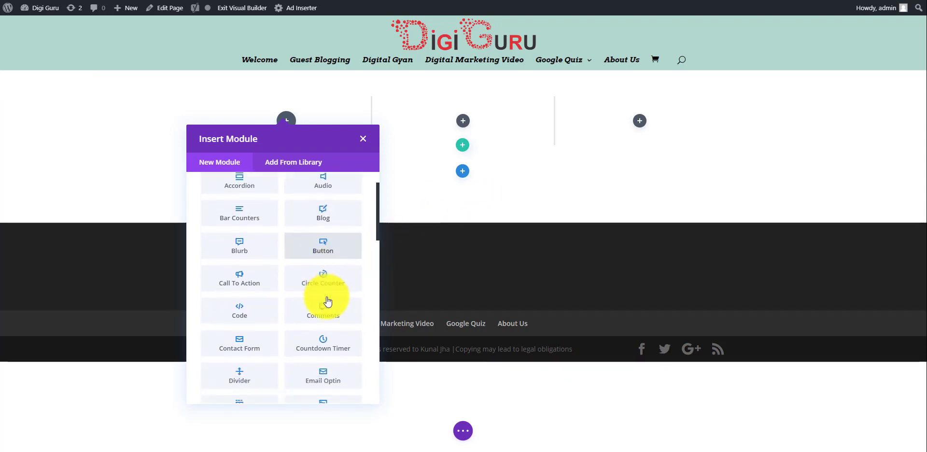
scroll(328, 301, "down", 1)
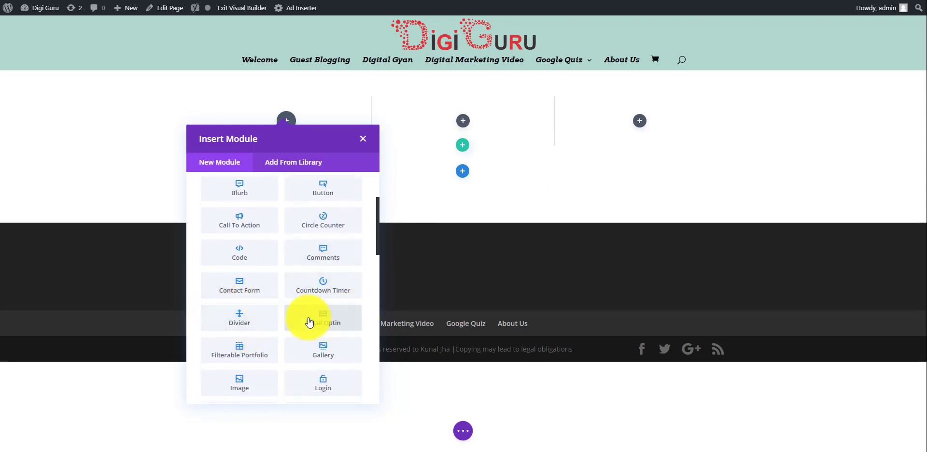
scroll(308, 323, "down", 2)
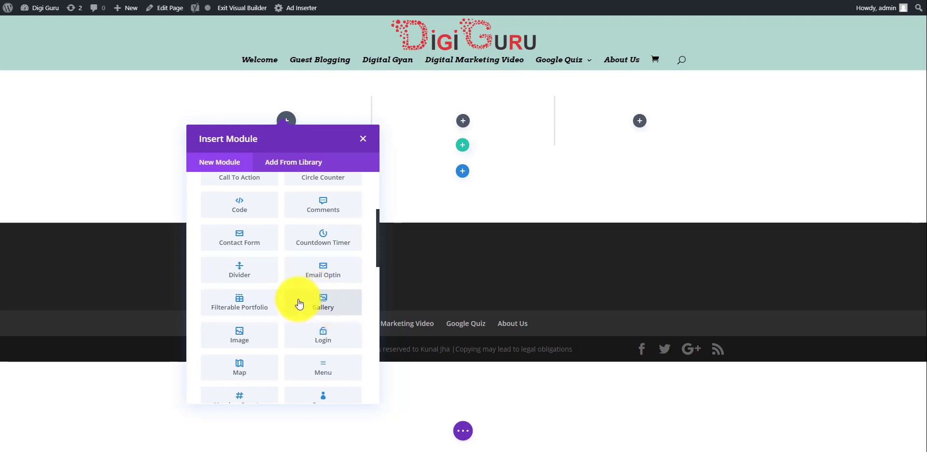
left_click(314, 305)
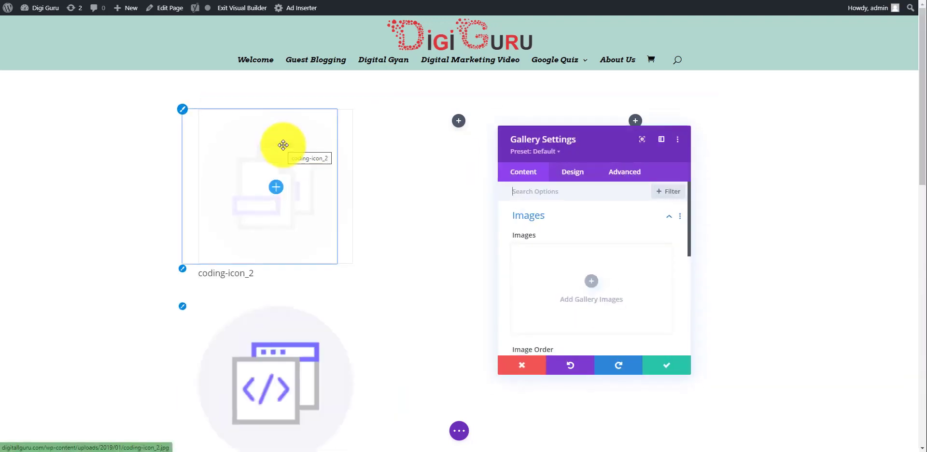
Examine the placeholder images and pagination of the new gallery in the page preview.
scroll(389, 271, "down", 2)
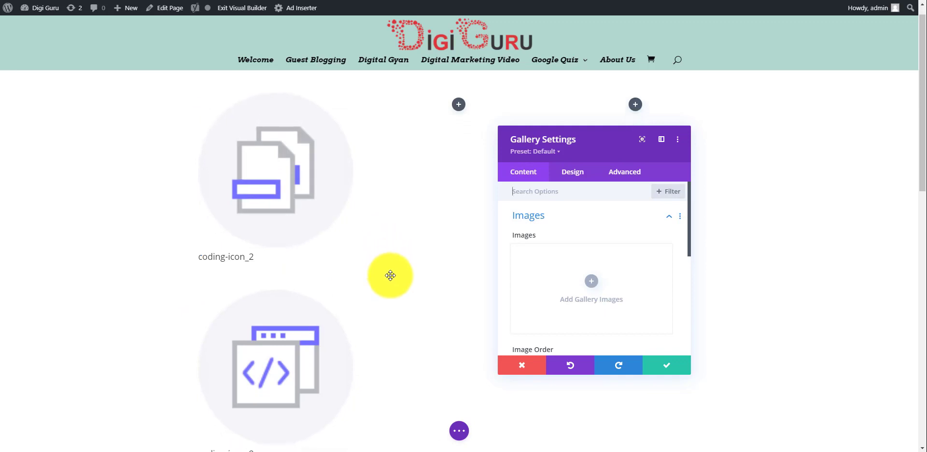
scroll(391, 275, "down", 8)
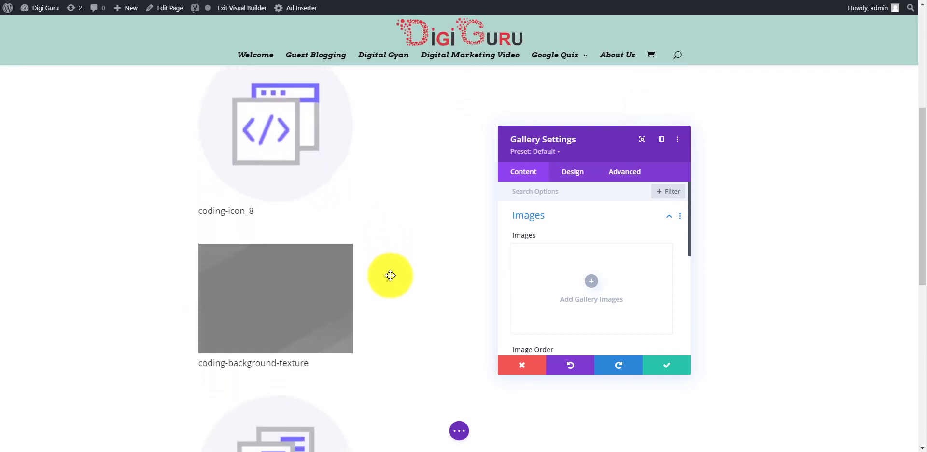
scroll(390, 275, "down", 4)
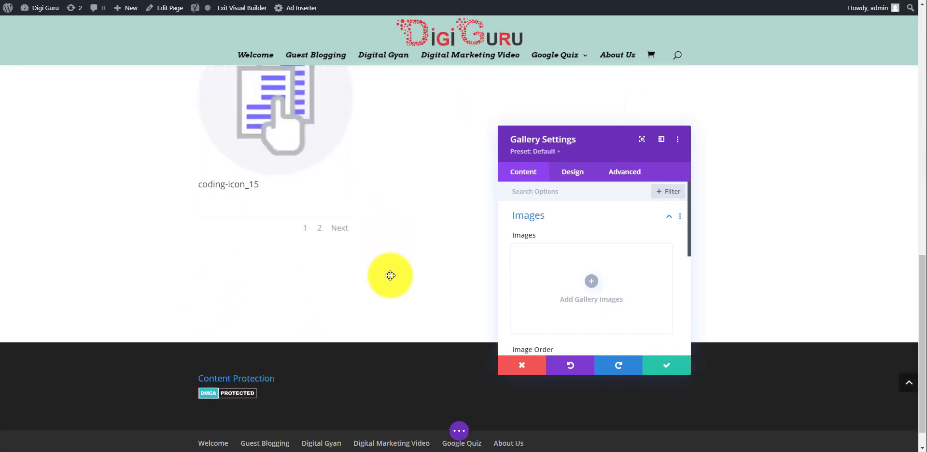
scroll(390, 276, "up", 5)
scroll(390, 275, "up", 8)
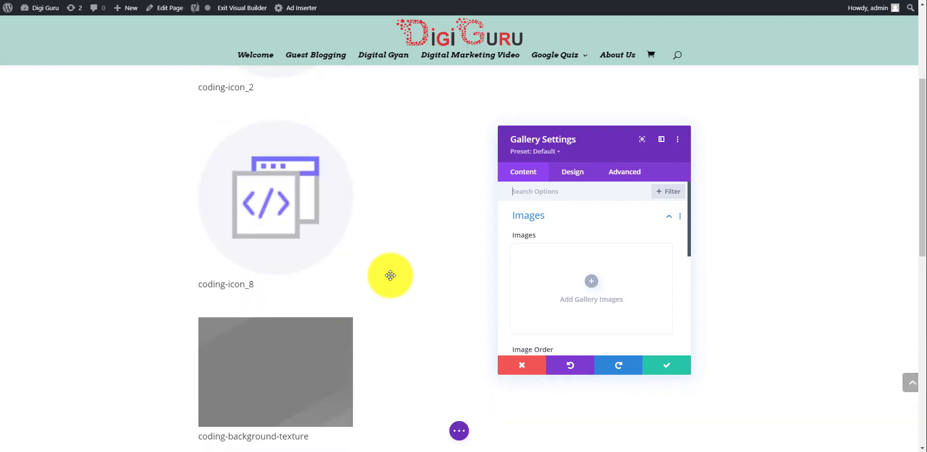
scroll(304, 336, "up", 1)
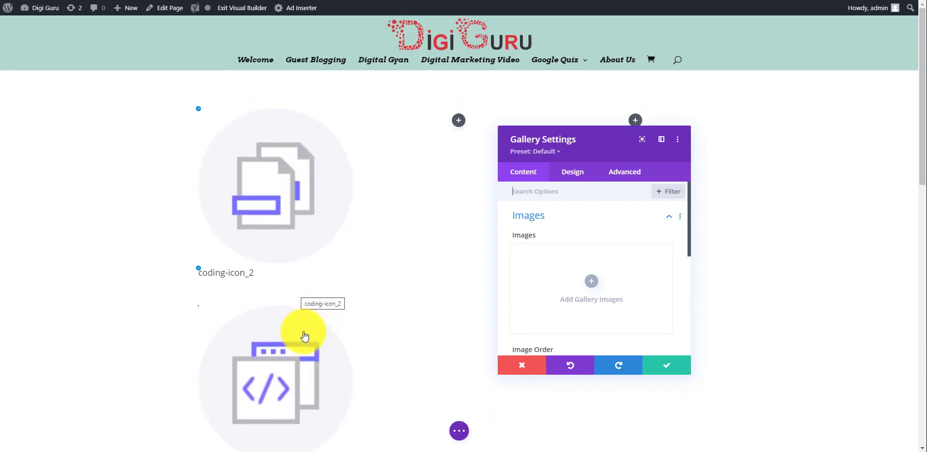
scroll(395, 378, "down", 8)
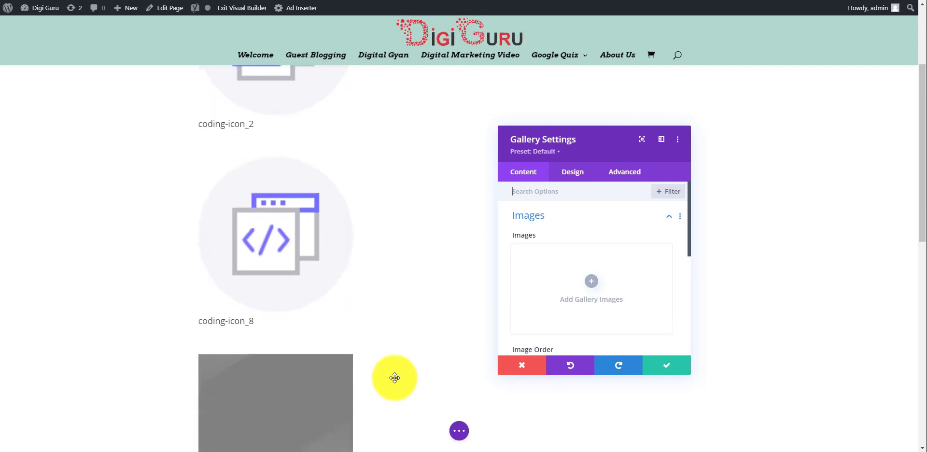
scroll(395, 377, "down", 2)
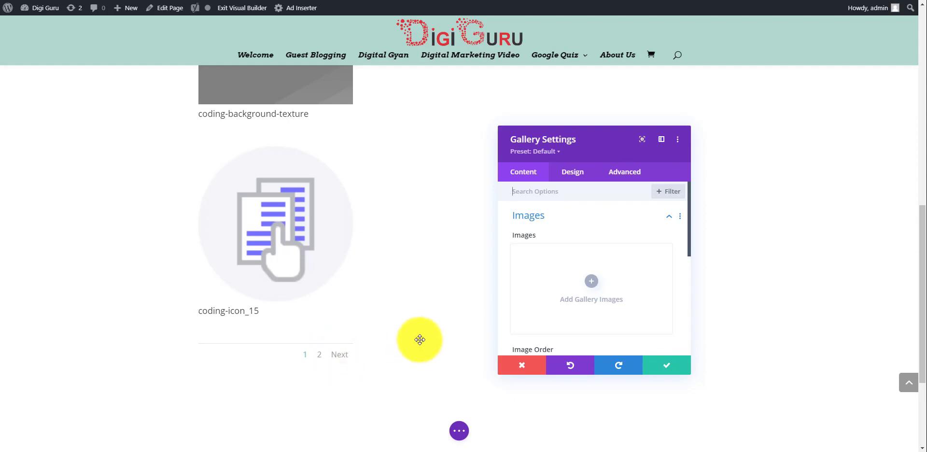
scroll(420, 338, "up", 3)
scroll(420, 339, "up", 8)
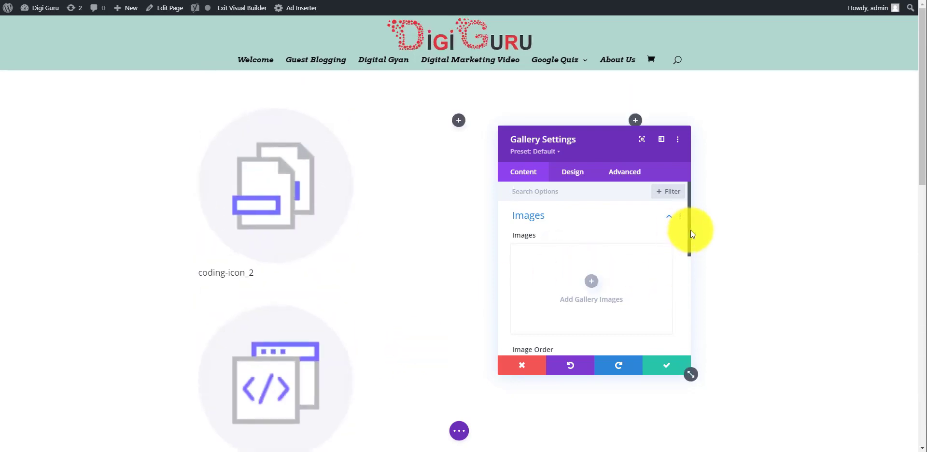
Start adding gallery images and select the four adjacent Tutoring-Service small illustrations in the media library.
left_click_drag(689, 230, 689, 242)
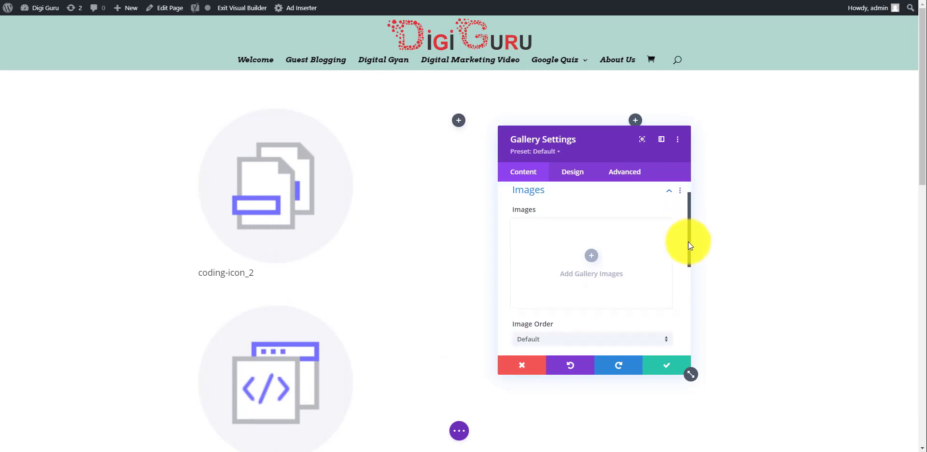
left_click(592, 256)
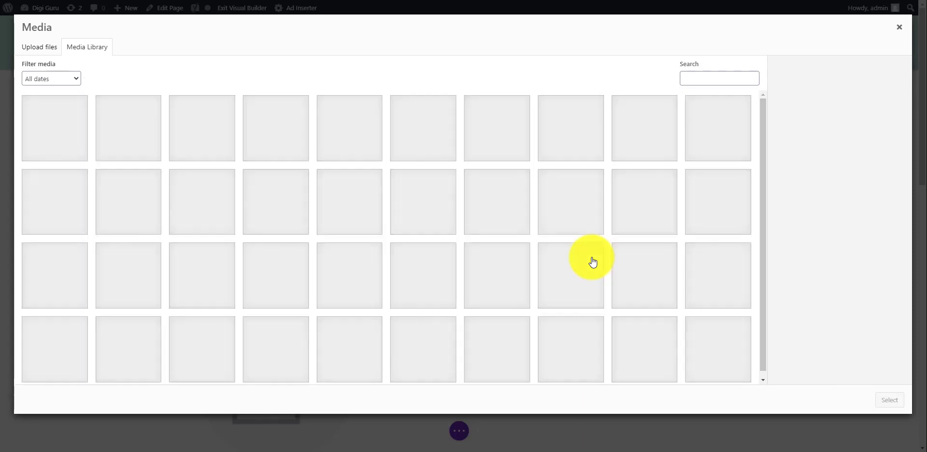
scroll(593, 262, "down", 3)
scroll(593, 262, "down", 1)
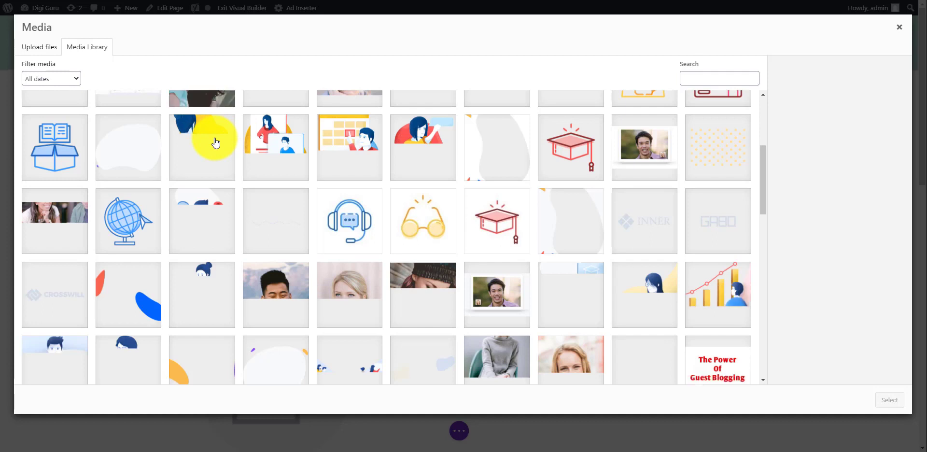
scroll(215, 145, "up", 1)
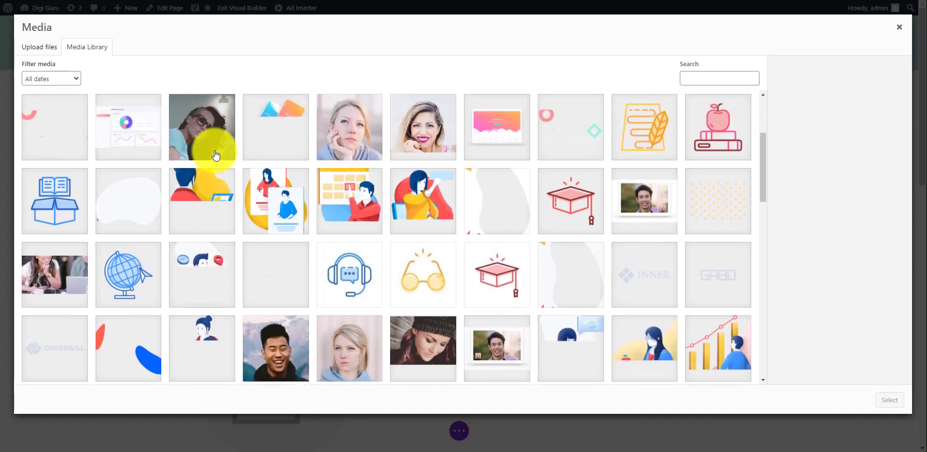
left_click(218, 191)
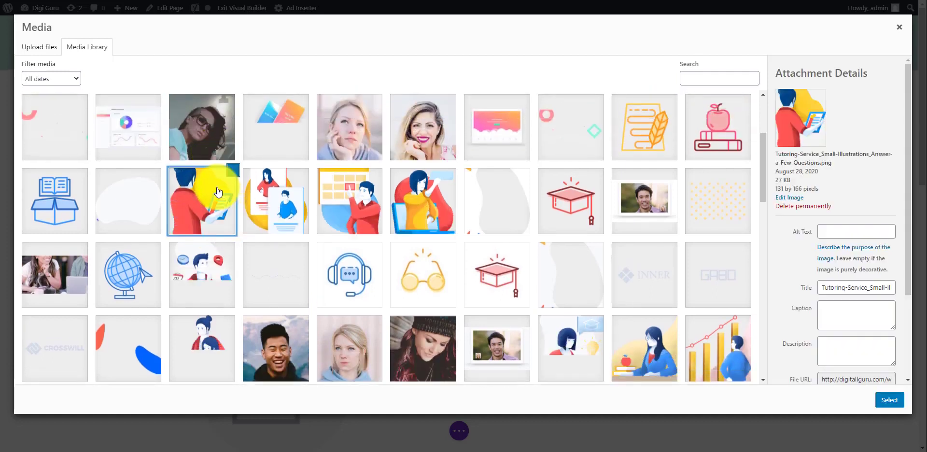
left_click(273, 200)
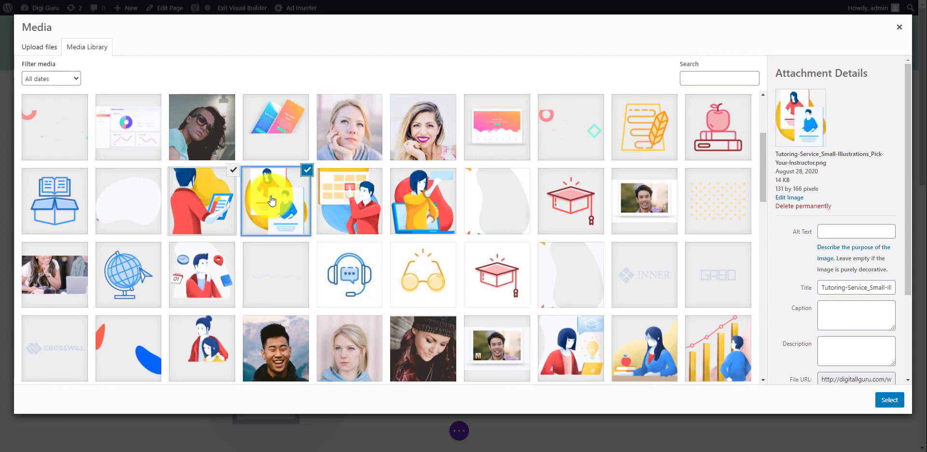
left_click(348, 203)
left_click(414, 206)
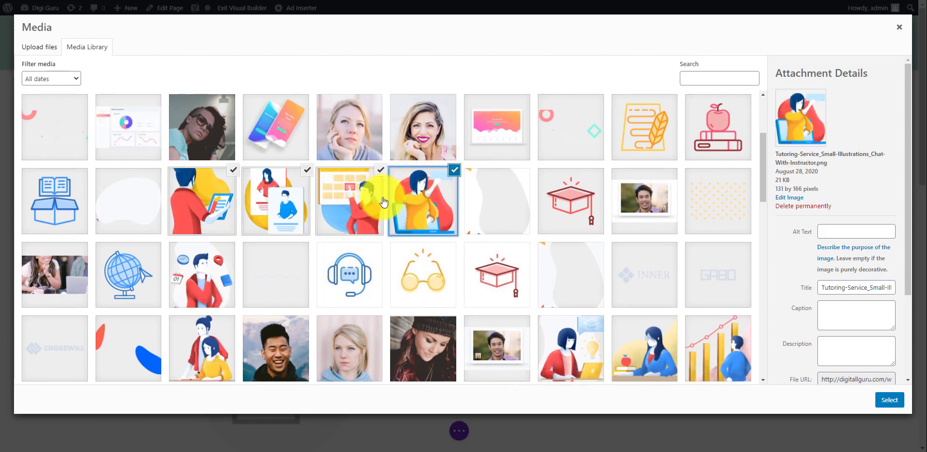
Add illus-01, the feather document icon and the apple-on-books icon to the selection and insert the selected images into the gallery.
left_click(201, 270)
left_click(638, 129)
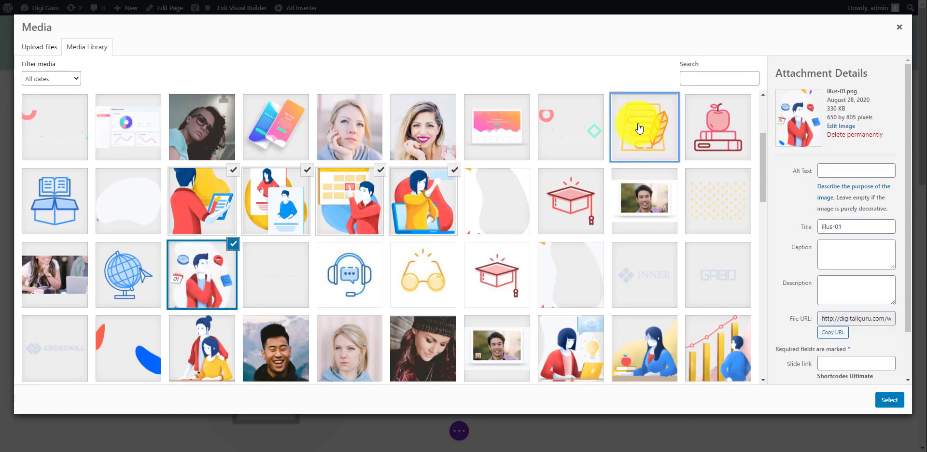
left_click(712, 134)
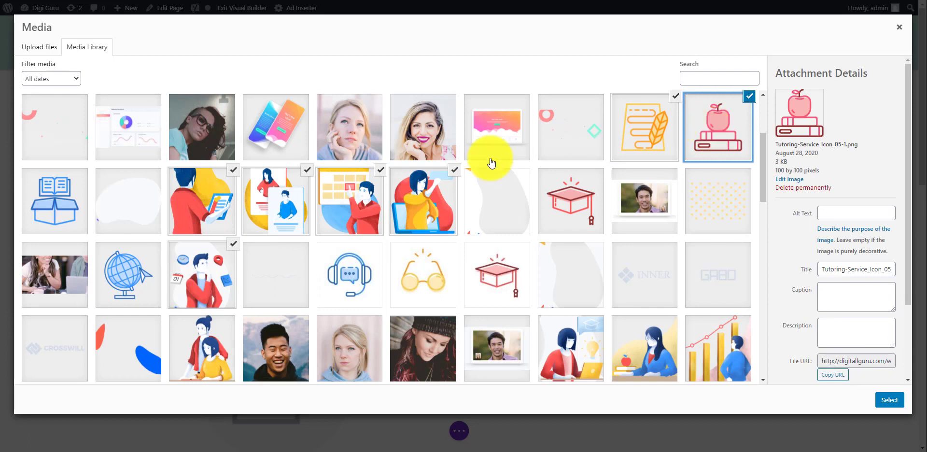
left_click(890, 400)
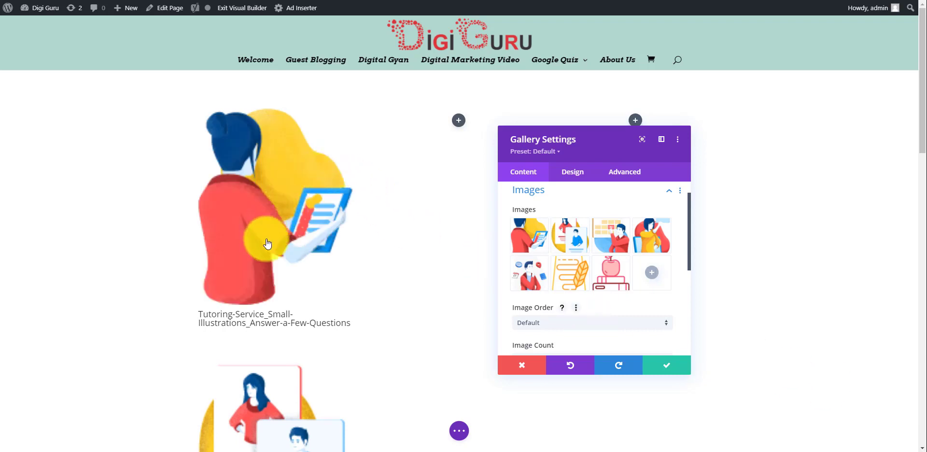
Review the images on both pages of the gallery preview and the gallery's image order and image count settings.
scroll(307, 279, "down", 4)
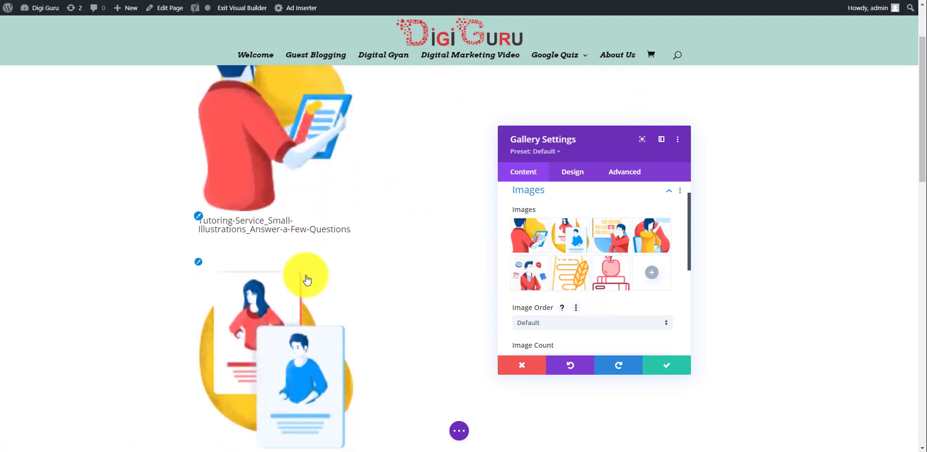
scroll(307, 279, "down", 7)
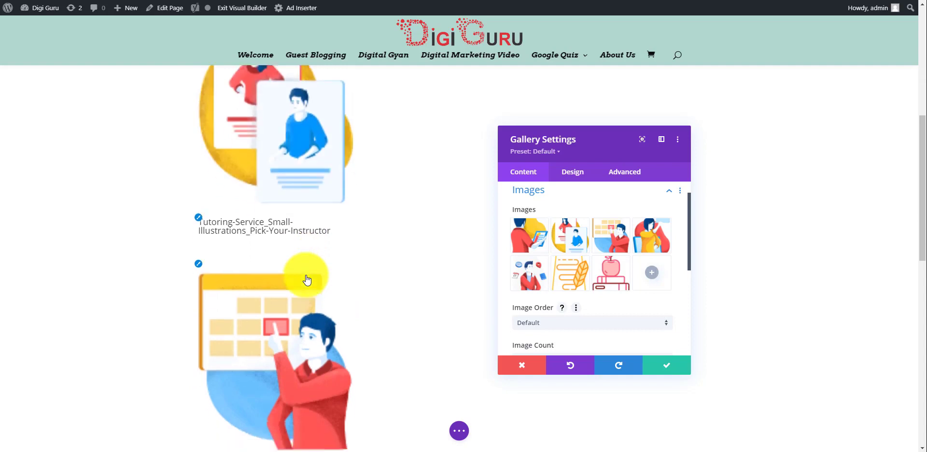
scroll(306, 279, "down", 5)
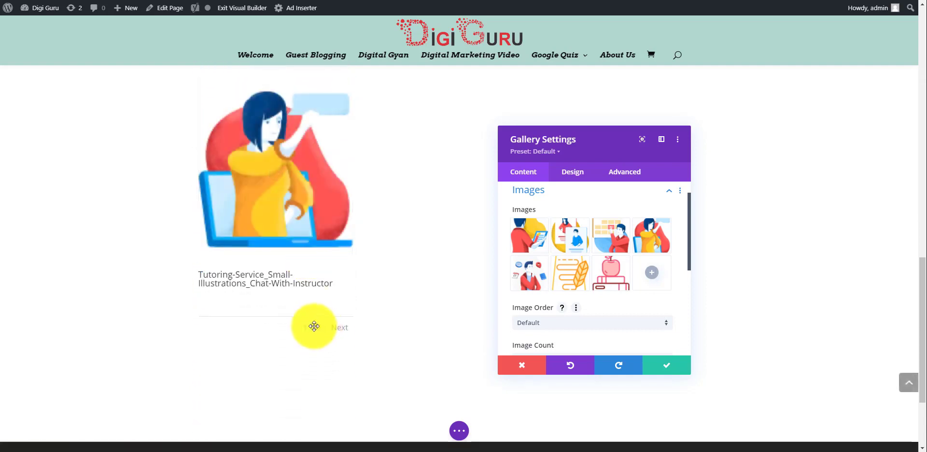
left_click(321, 332)
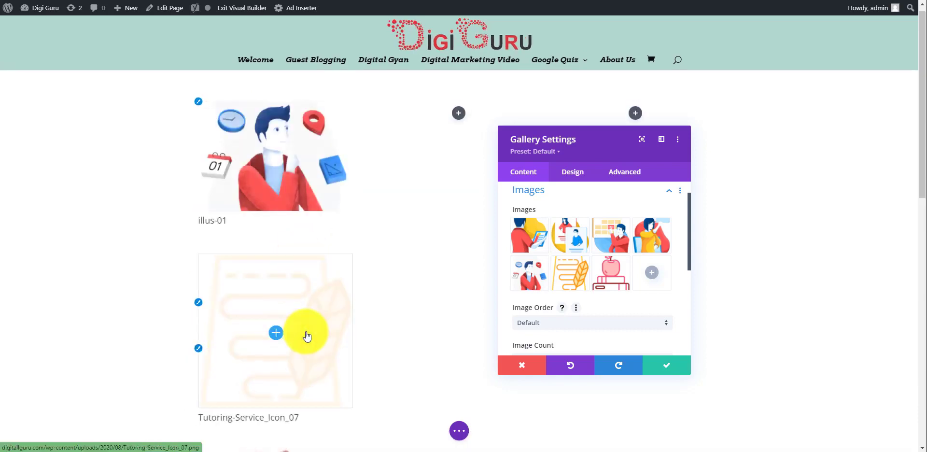
scroll(306, 336, "down", 5)
scroll(307, 336, "down", 1)
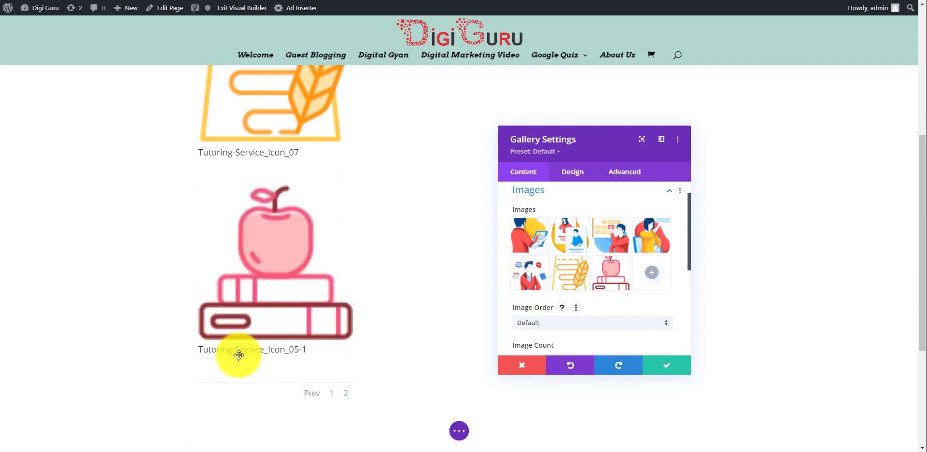
scroll(296, 341, "up", 4)
scroll(297, 343, "up", 2)
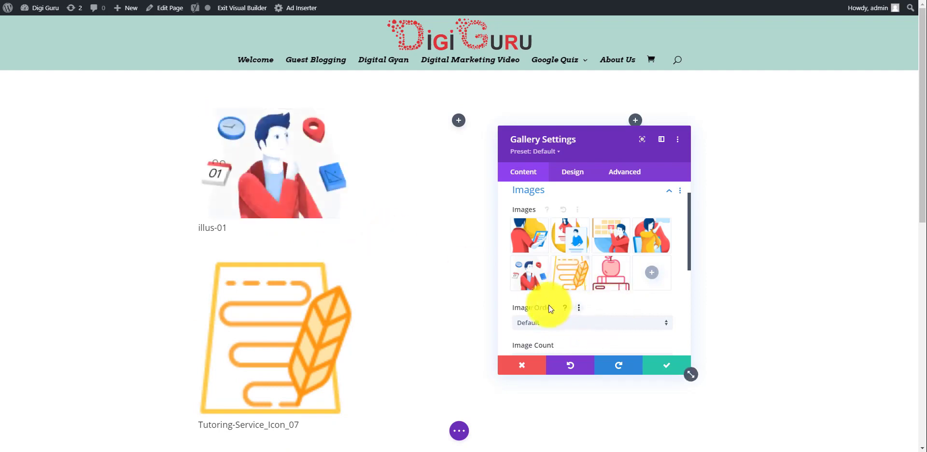
scroll(630, 265, "down", 1)
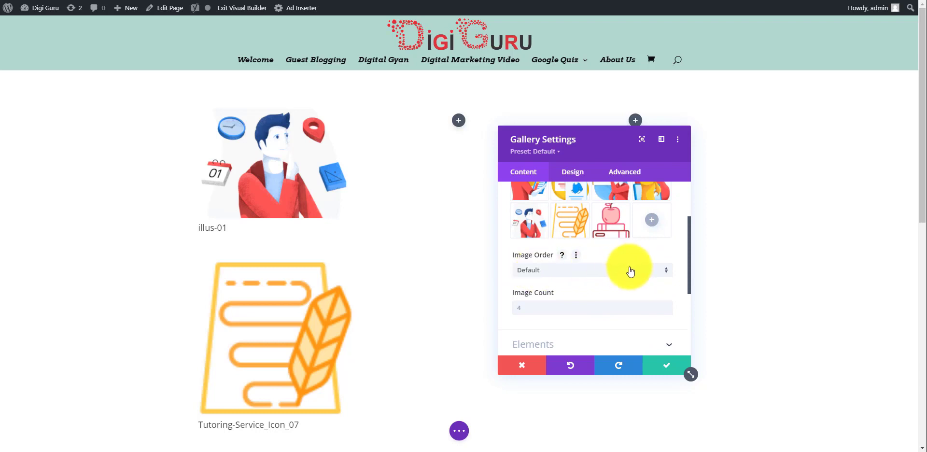
Try the Random image order for the gallery, then restore the Default order.
left_click(630, 272)
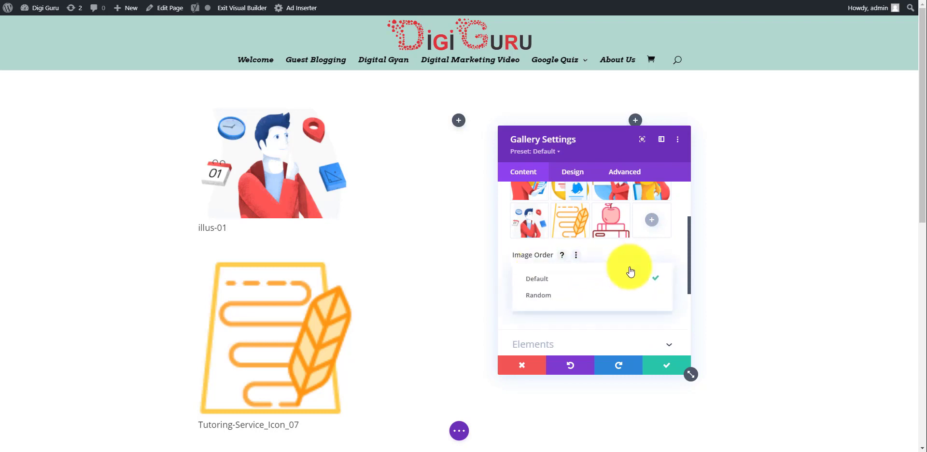
left_click(586, 293)
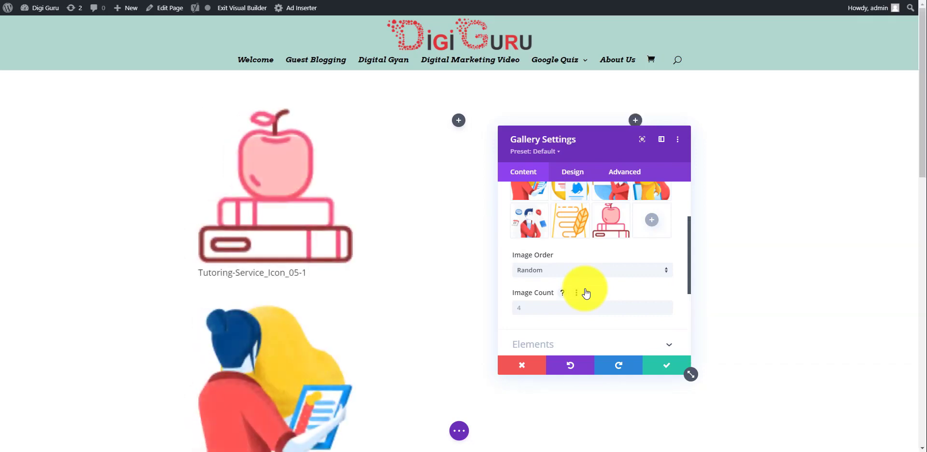
scroll(586, 293, "down", 1)
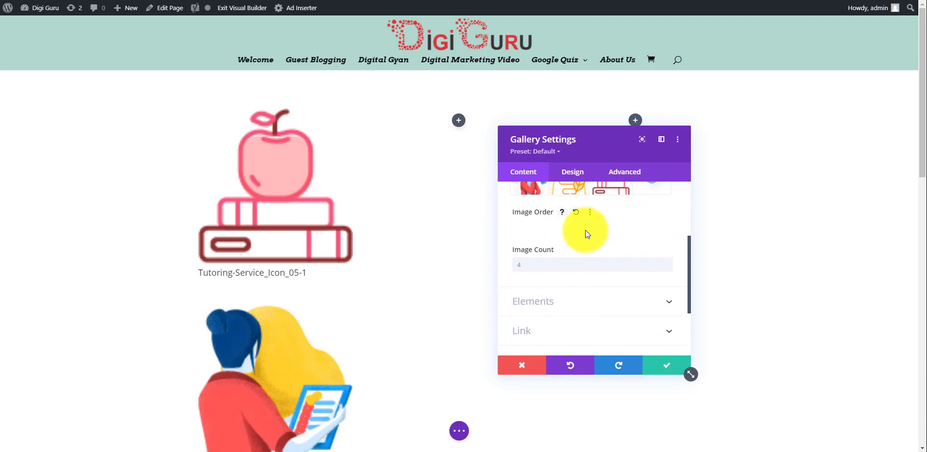
left_click(551, 233)
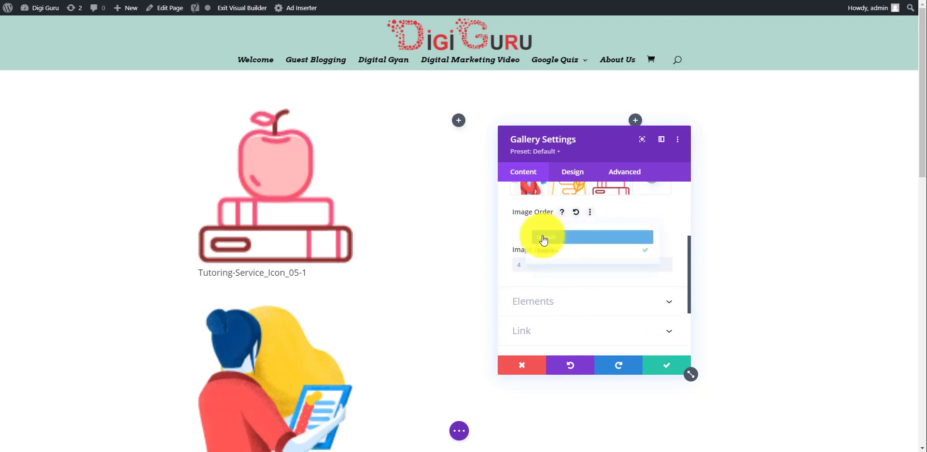
left_click(544, 237)
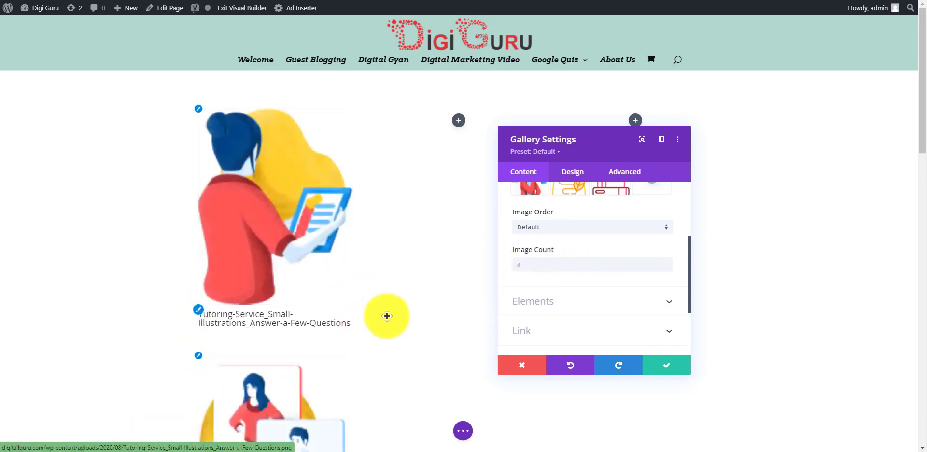
Set the gallery's image count to 2 and check the resulting pages in the preview.
scroll(387, 316, "down", 5)
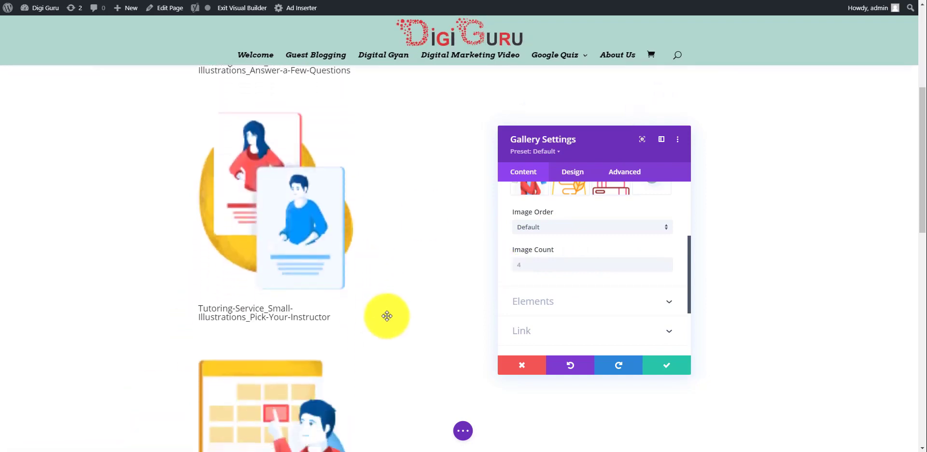
scroll(387, 316, "down", 4)
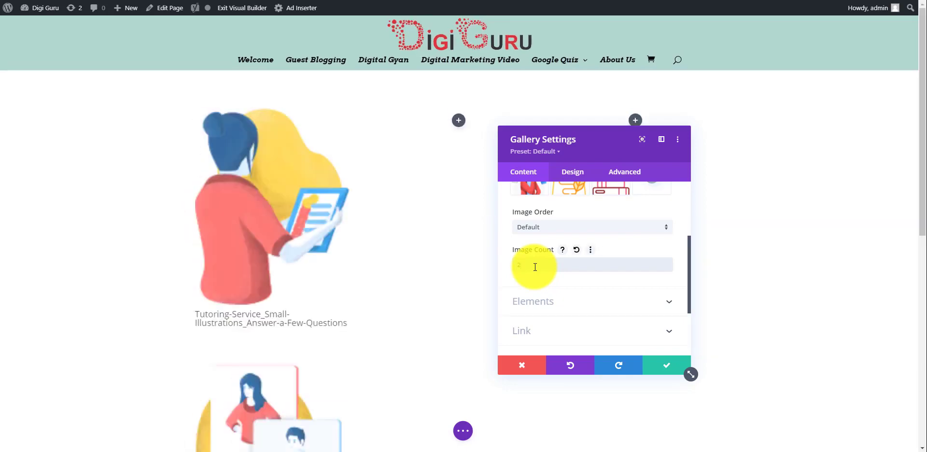
scroll(345, 248, "down", 4)
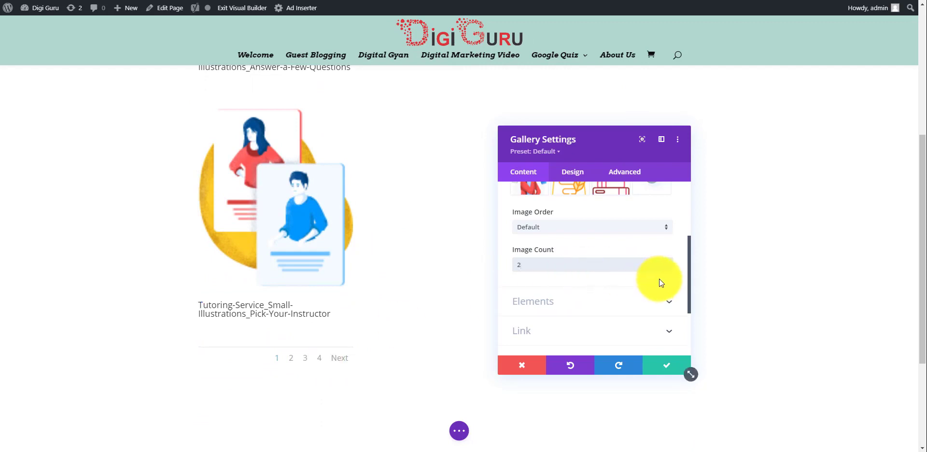
Turn off the title and caption display for the gallery images and check the preview.
scroll(660, 280, "down", 3)
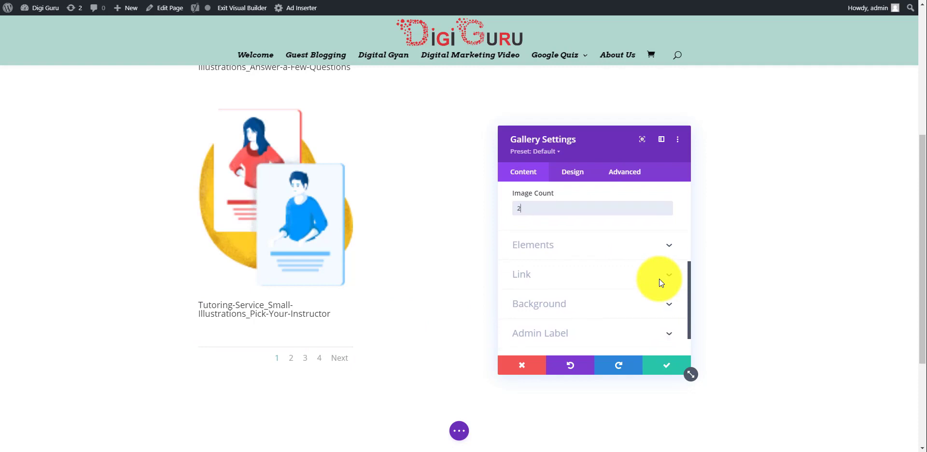
scroll(660, 279, "down", 2)
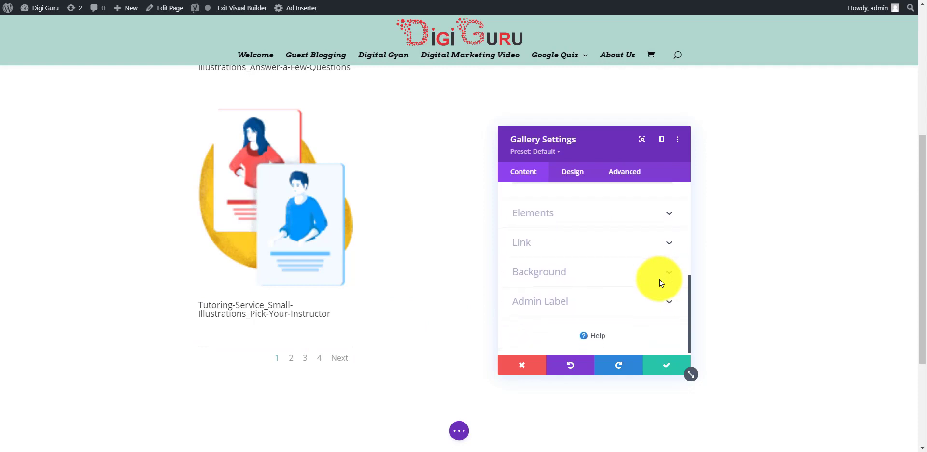
left_click(669, 218)
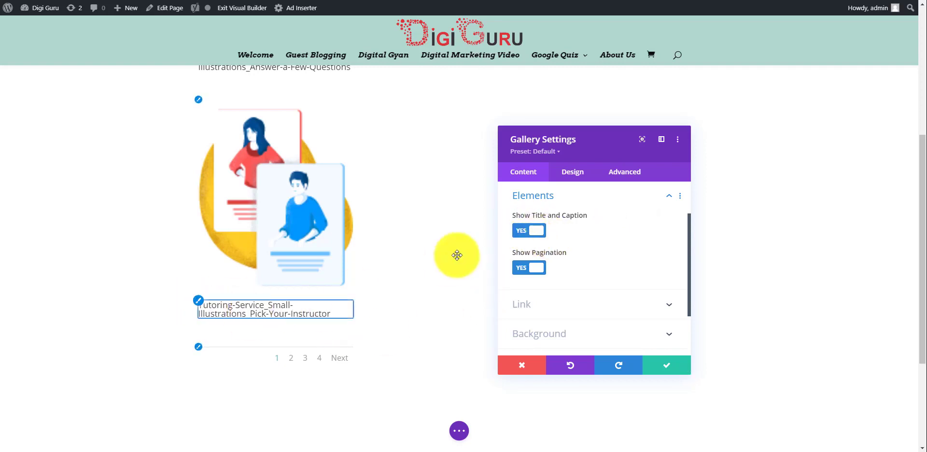
left_click(520, 238)
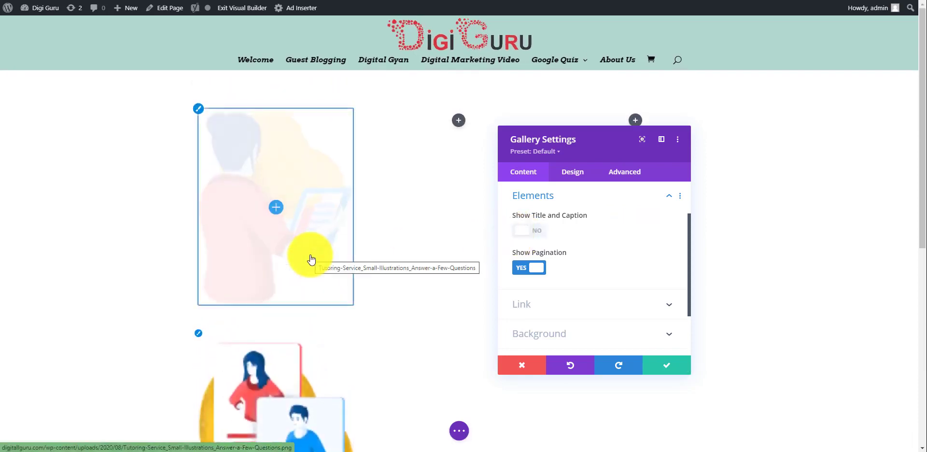
scroll(311, 260, "down", 4)
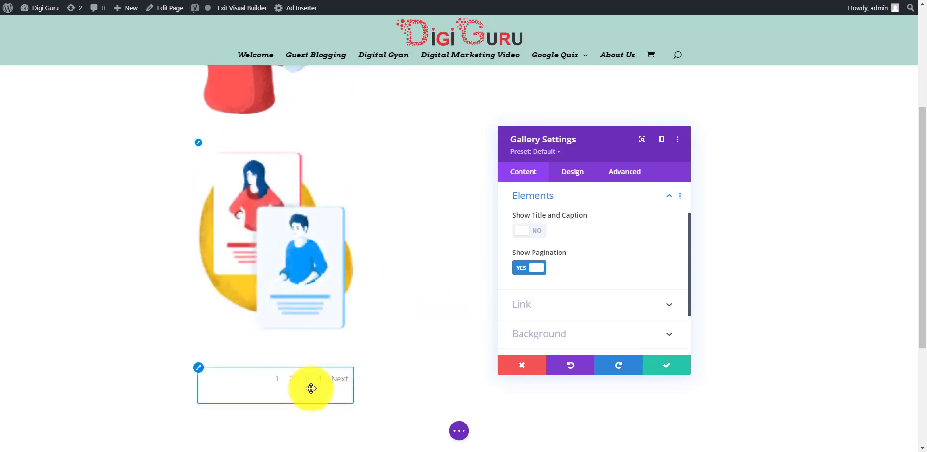
Try hiding the gallery's pagination, check the preview without it, and turn the pagination back on.
left_click(523, 269)
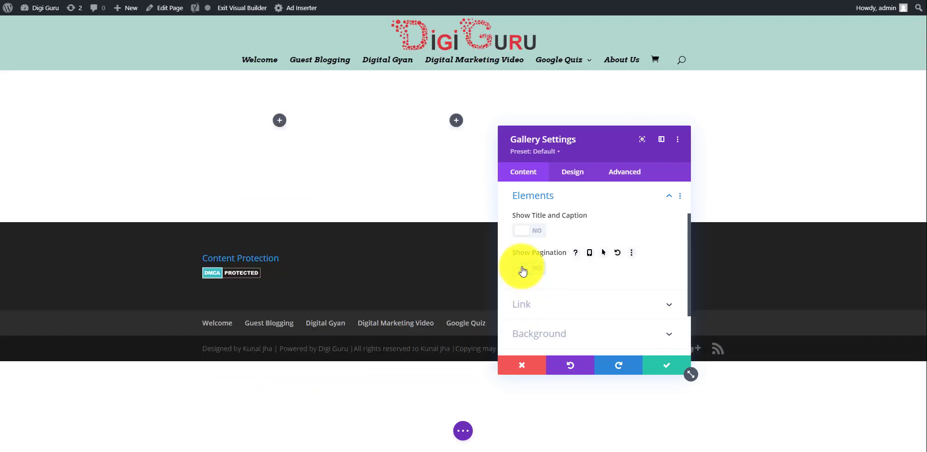
scroll(423, 294, "down", 5)
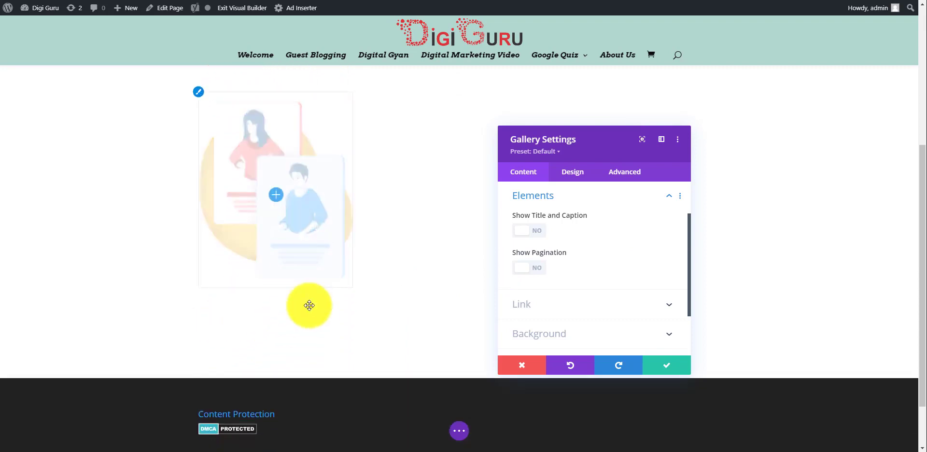
scroll(363, 282, "up", 1)
scroll(364, 283, "up", 5)
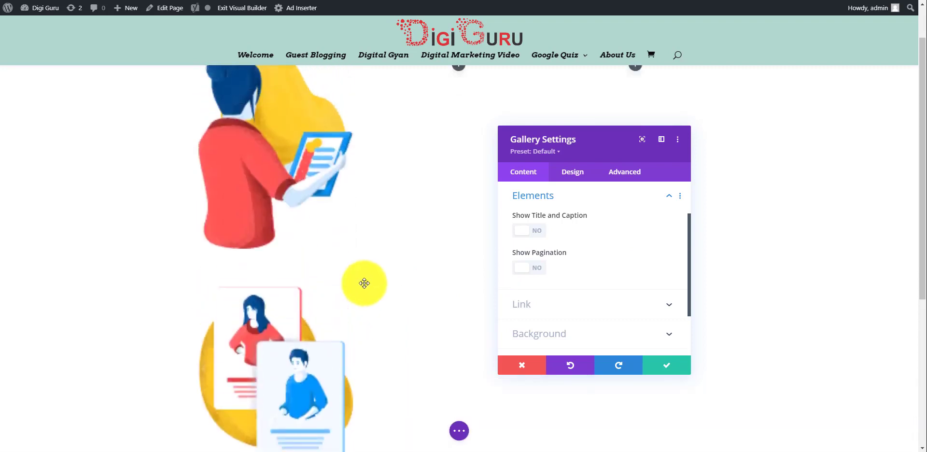
scroll(369, 351, "down", 2)
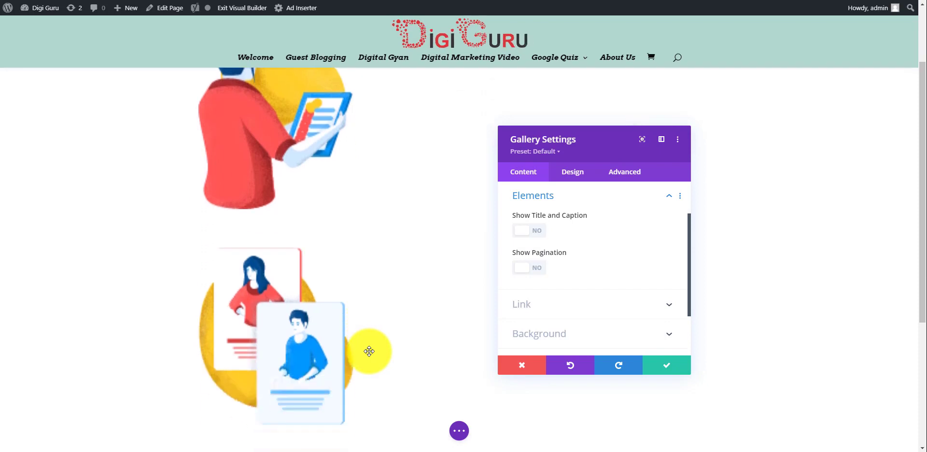
left_click(545, 274)
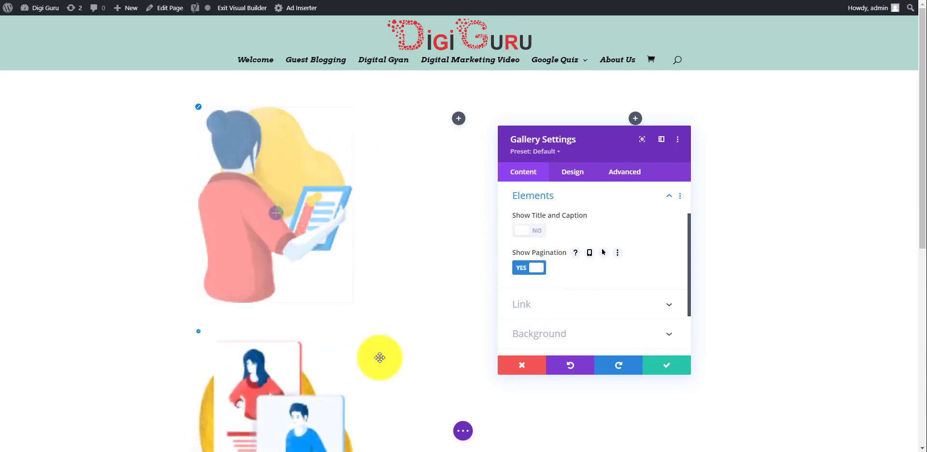
scroll(375, 371, "down", 4)
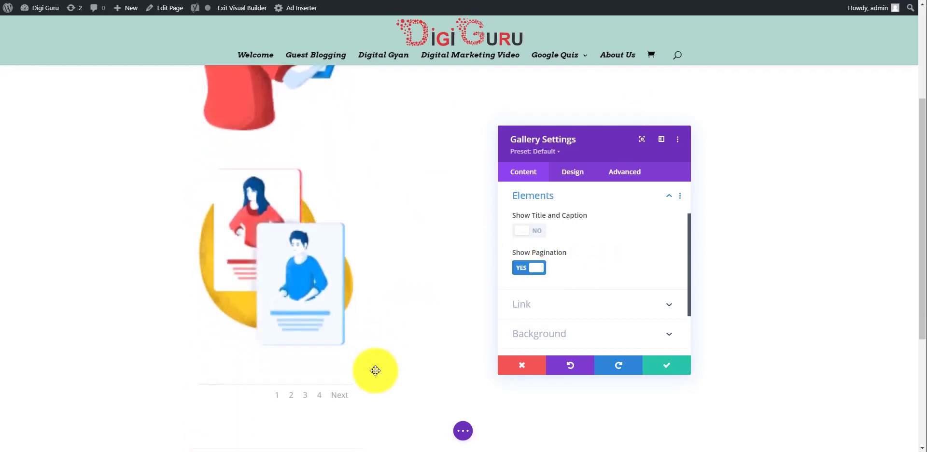
scroll(376, 371, "up", 2)
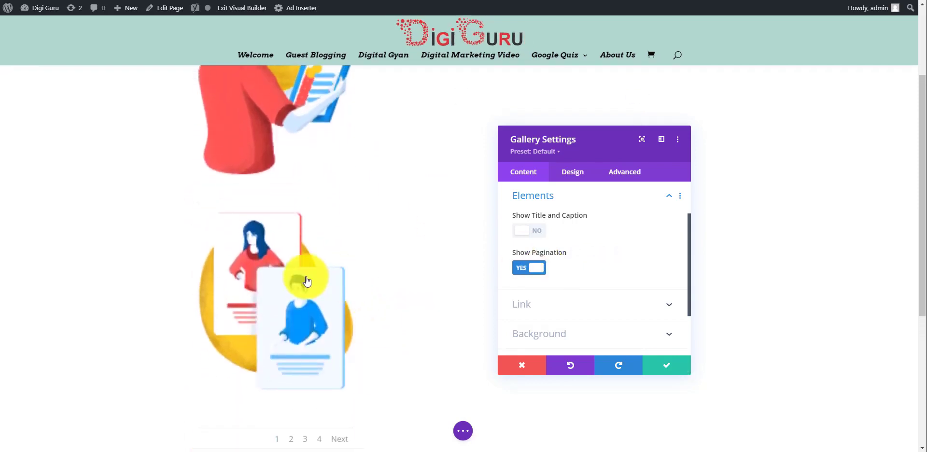
Set the gallery's module link target to In The New Tab.
left_click(665, 308)
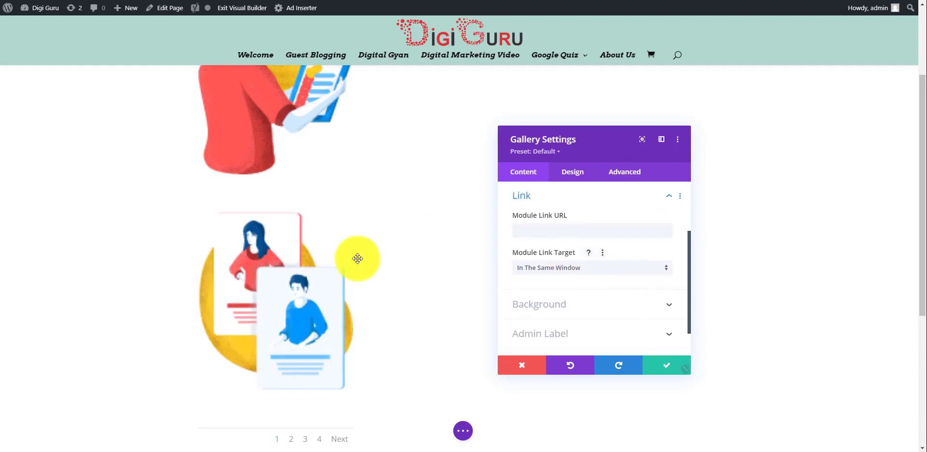
mouse_move(269, 253)
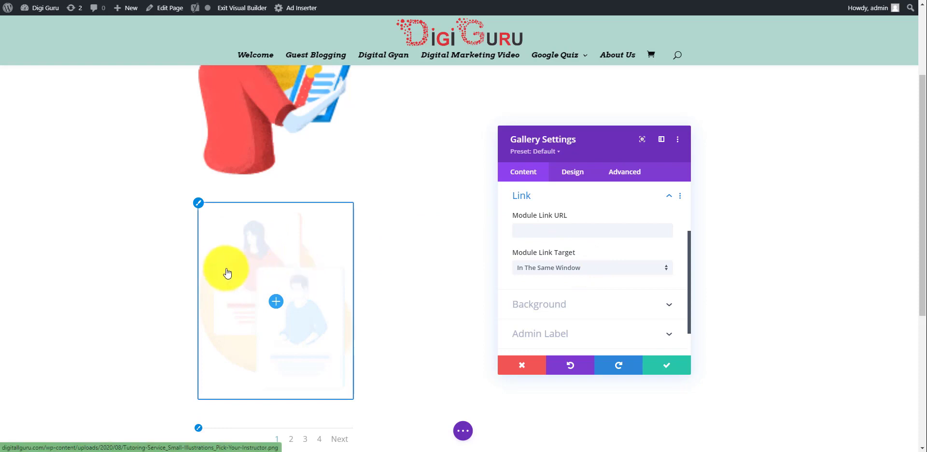
scroll(236, 259, "up", 2)
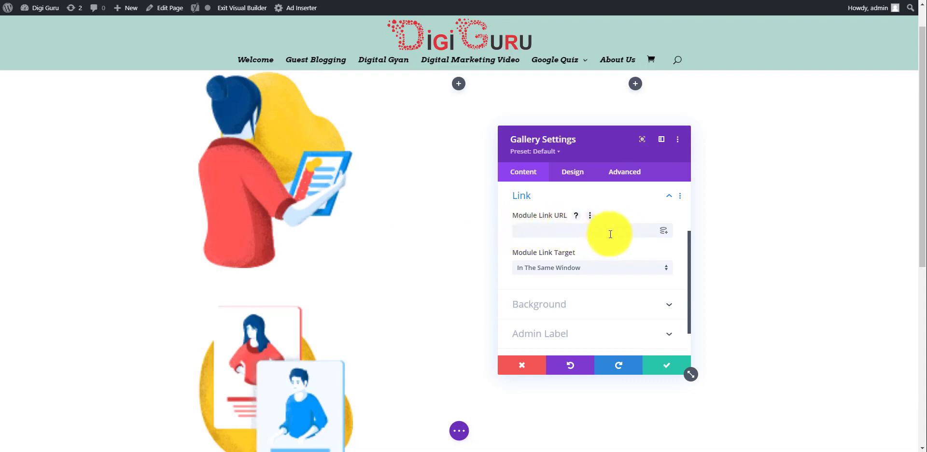
scroll(610, 233, "down", 1)
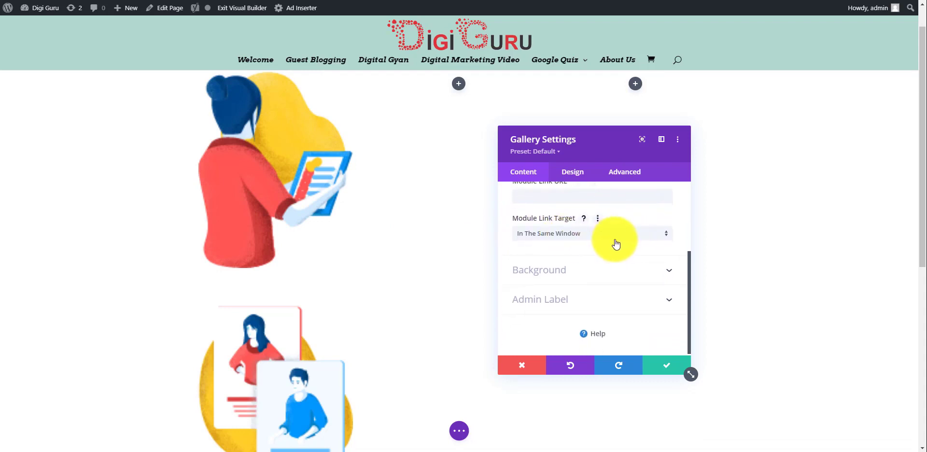
left_click(608, 242)
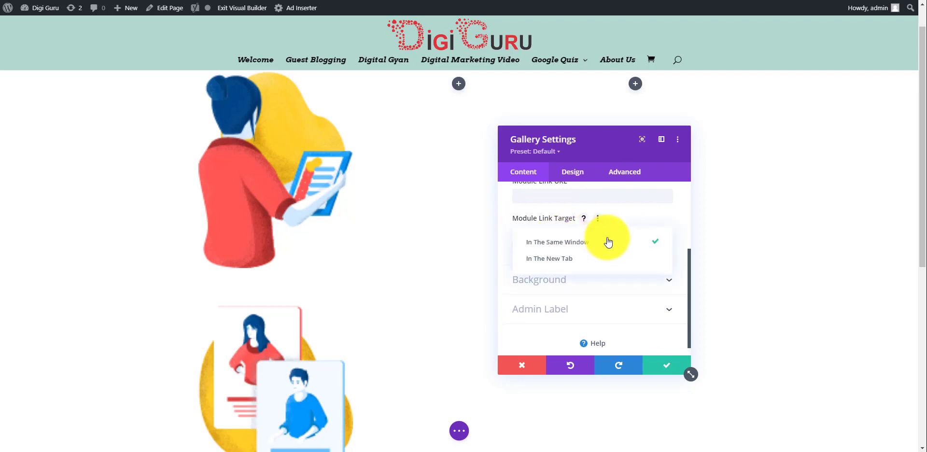
left_click(571, 259)
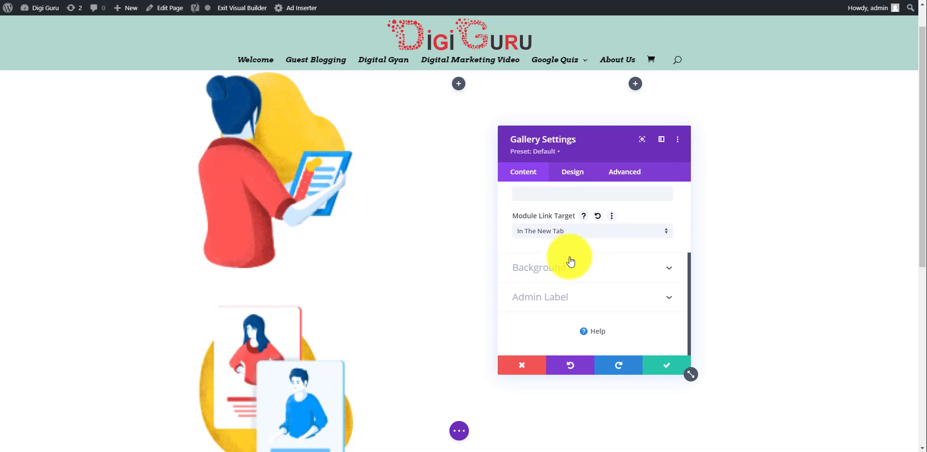
Apply the green background swatch to the gallery and adjust its hue and saturation to light cyan #6fe4ed.
left_click(619, 274)
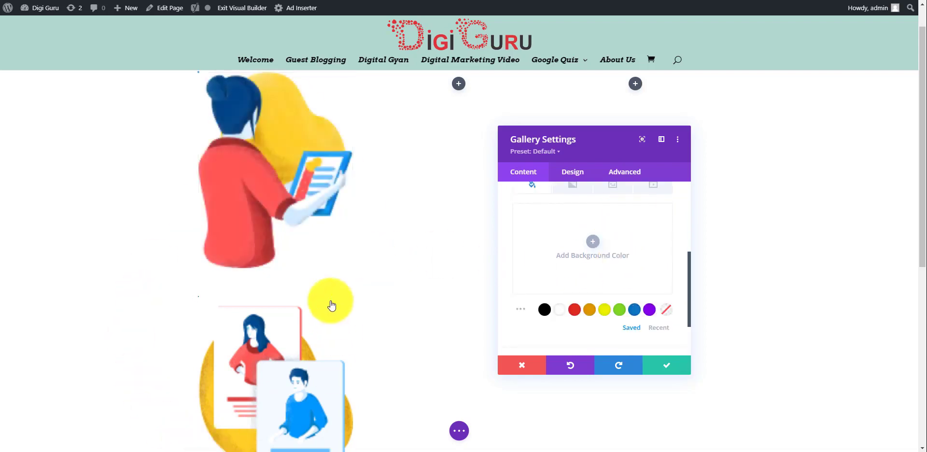
left_click(619, 310)
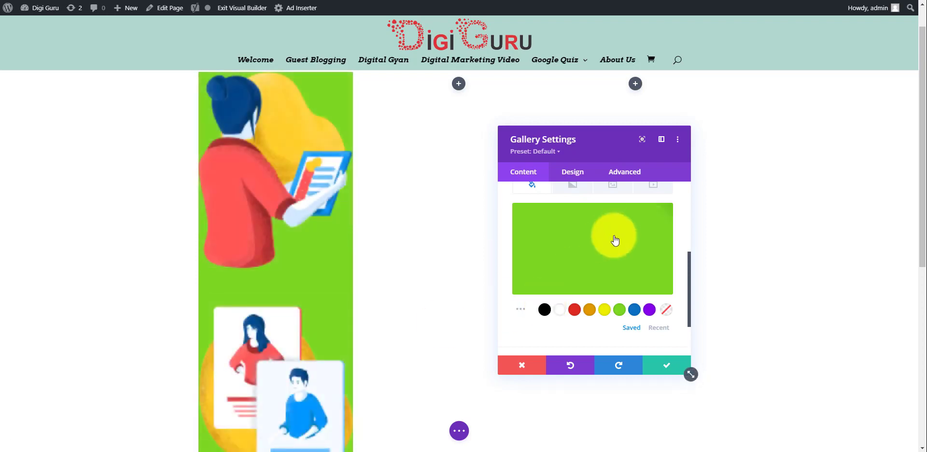
mouse_move(615, 240)
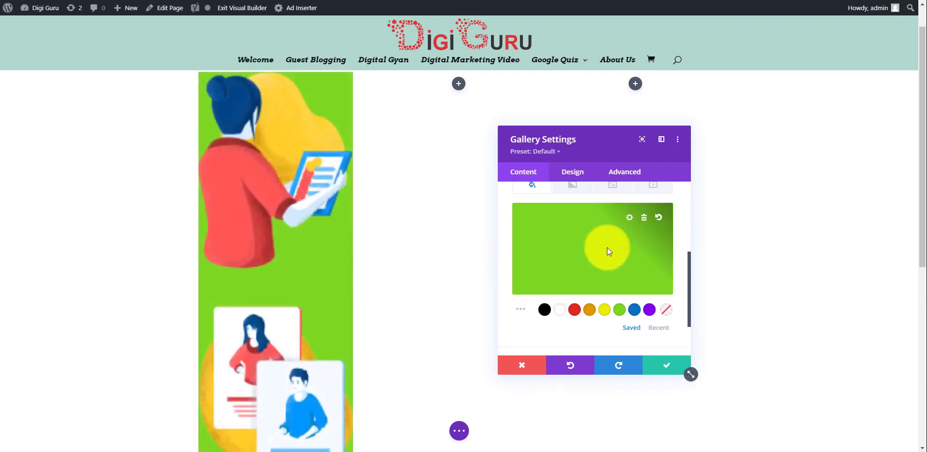
left_click(621, 308)
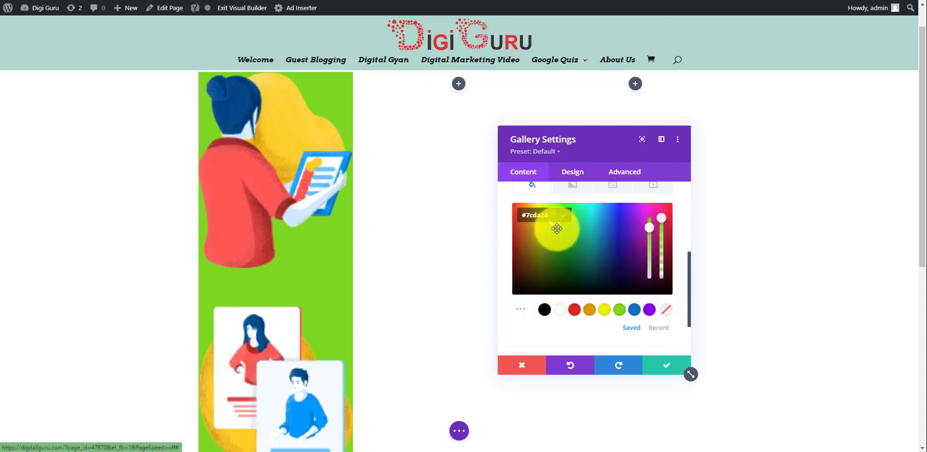
left_click_drag(563, 239, 597, 218)
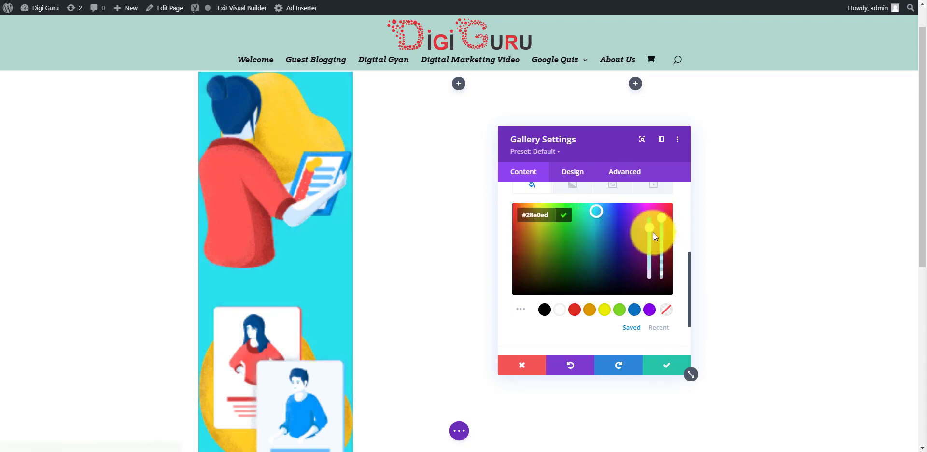
left_click_drag(651, 235, 649, 251)
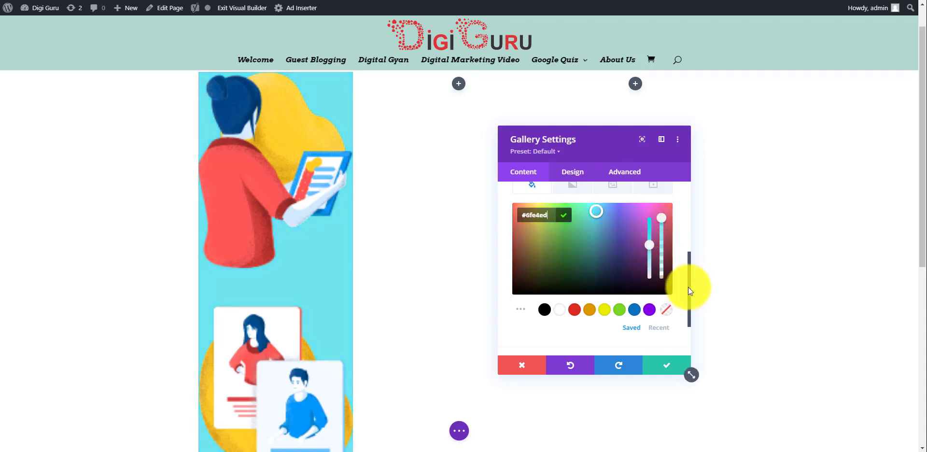
Change the gallery's design layout from a grid to Slider.
scroll(689, 290, "down", 1)
left_click_drag(688, 294, 688, 328)
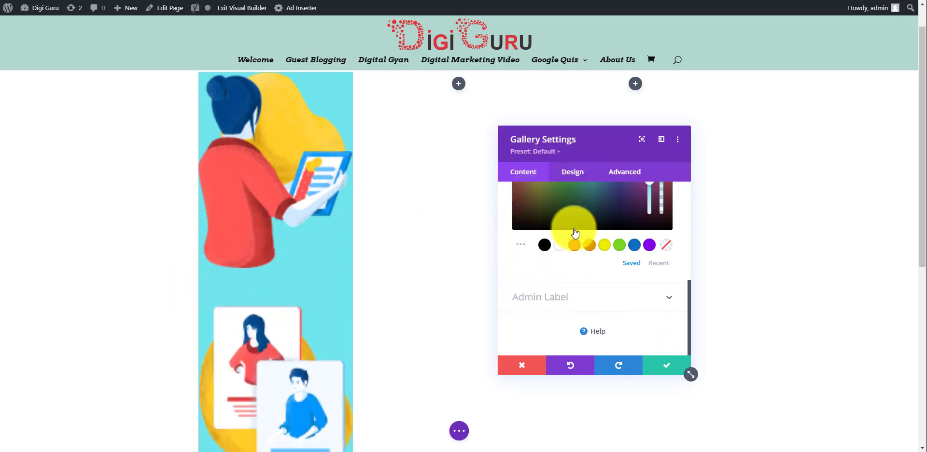
left_click(580, 174)
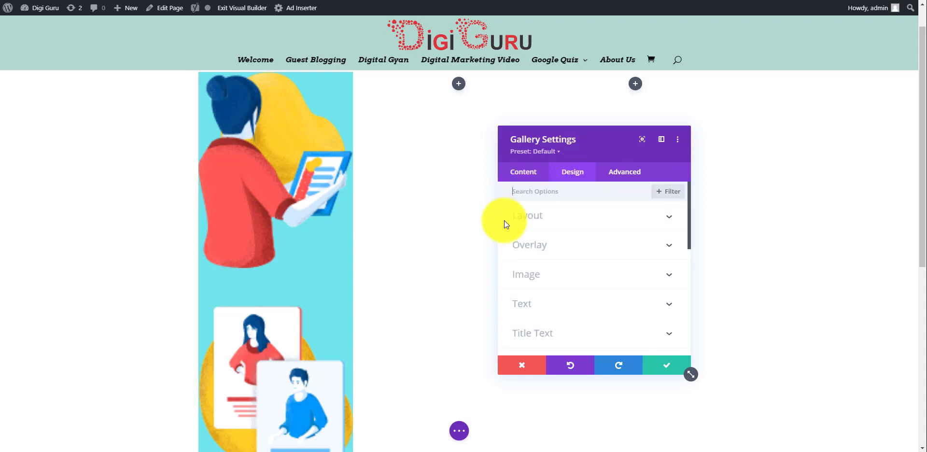
left_click(611, 217)
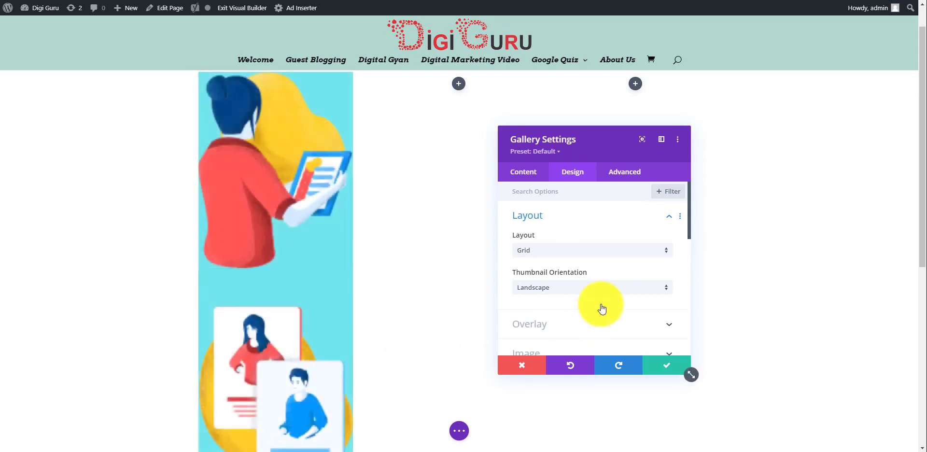
left_click(653, 255)
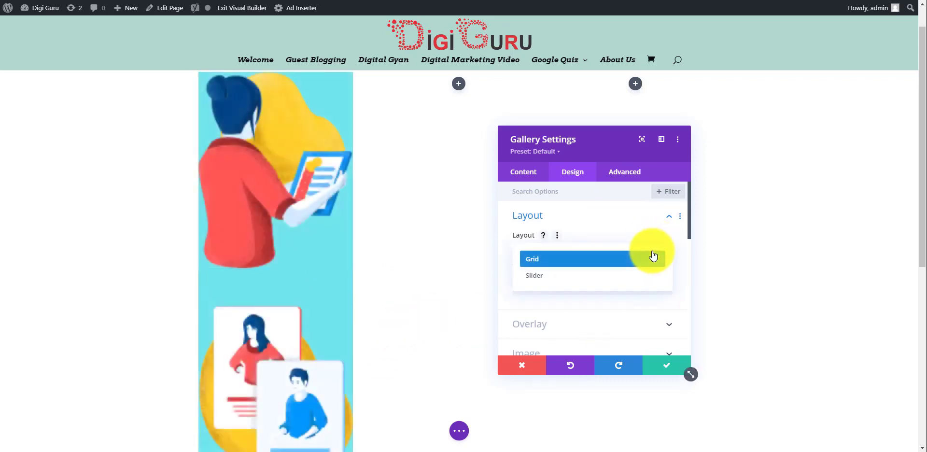
left_click(571, 275)
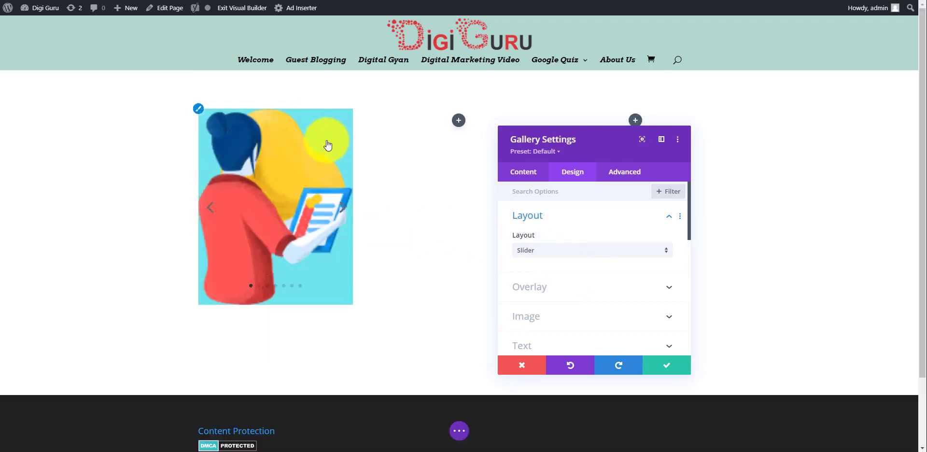
Advance the slider preview by three images to check how the gallery slides.
left_click(343, 211)
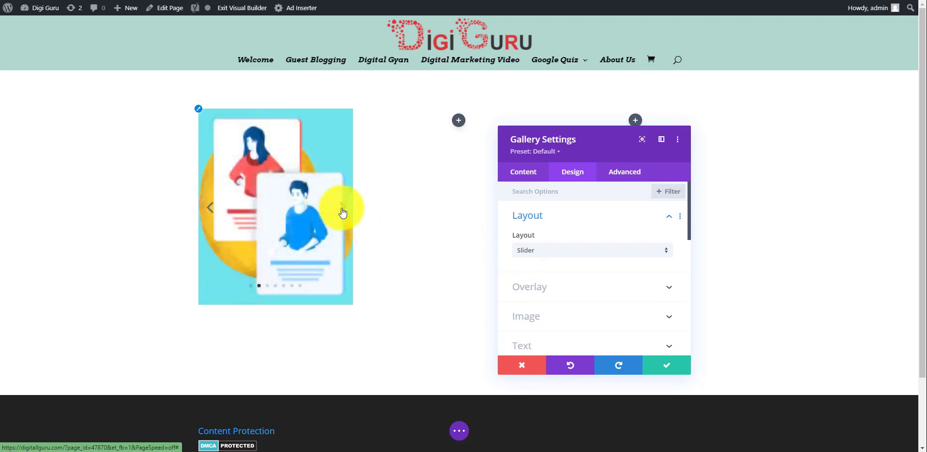
left_click(342, 211)
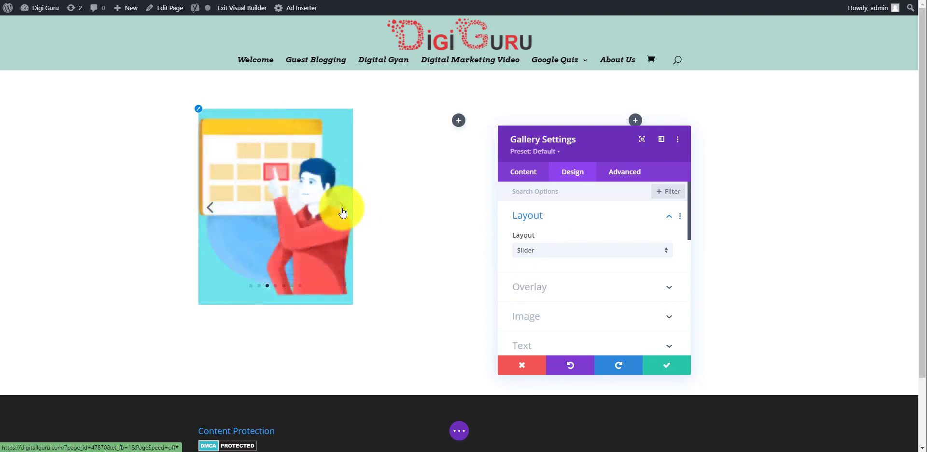
left_click(342, 211)
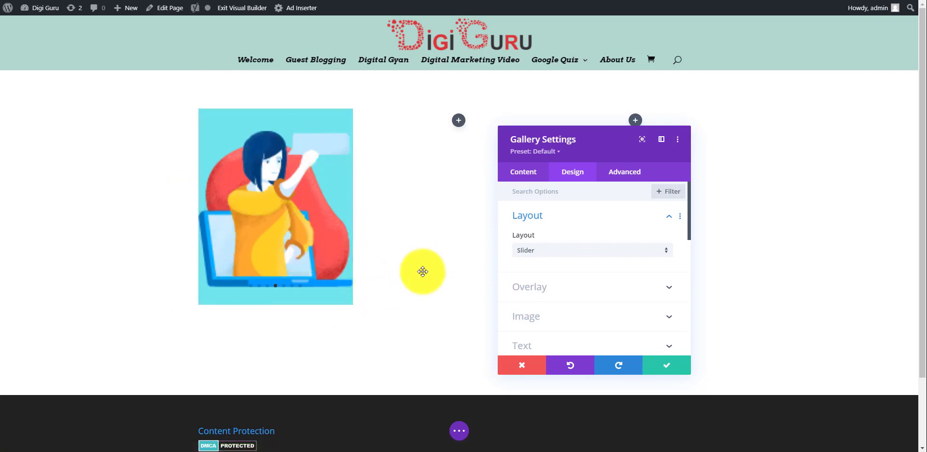
Choose the open folder icon as the gallery's overlay icon.
scroll(610, 268, "down", 1)
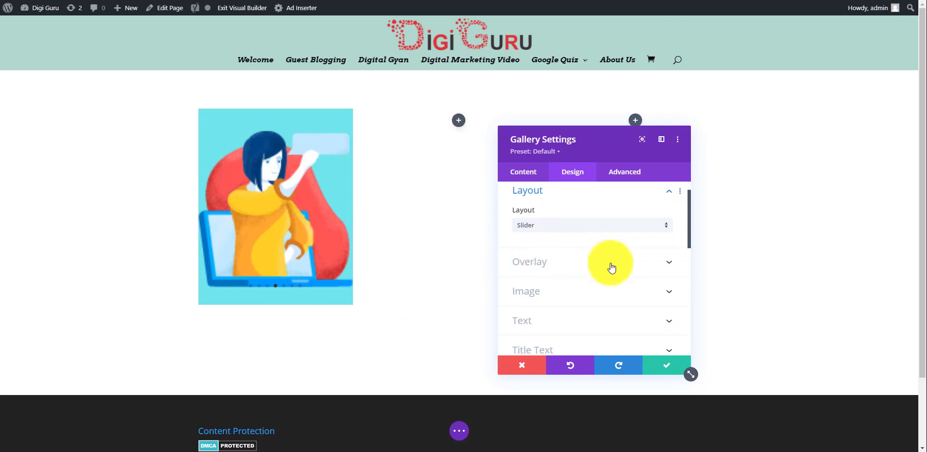
left_click(670, 264)
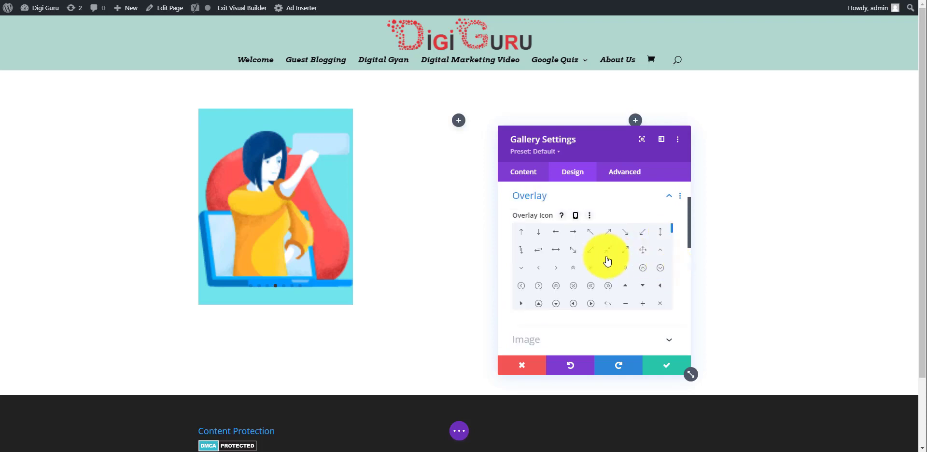
scroll(604, 258, "down", 1)
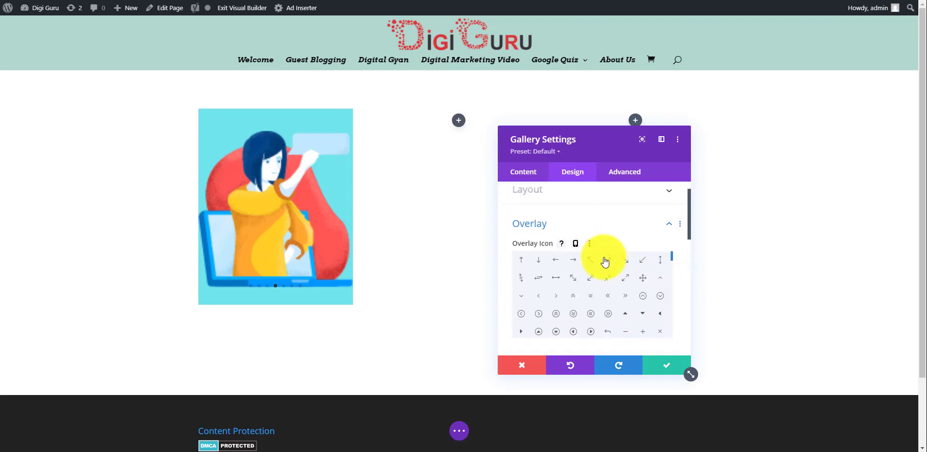
scroll(611, 329, "down", 3)
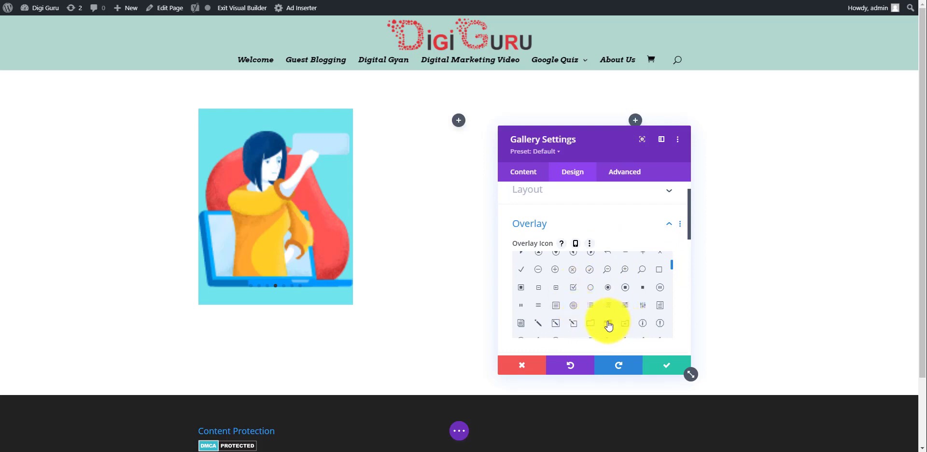
left_click(608, 325)
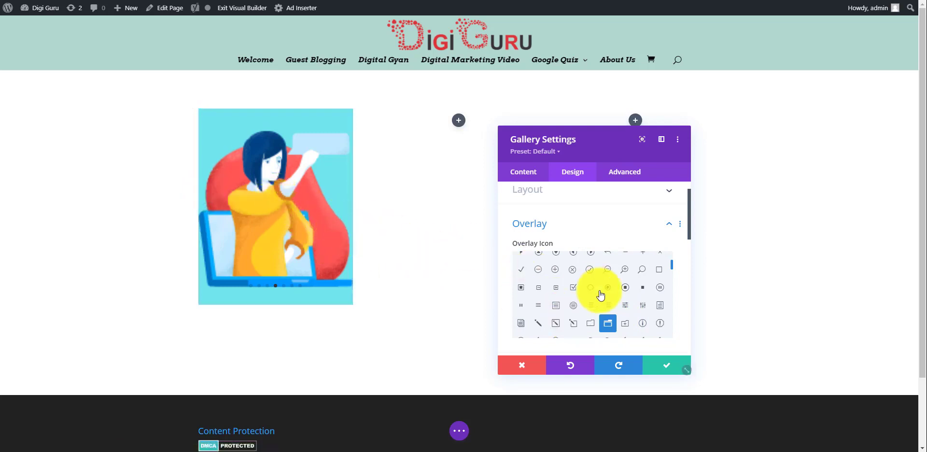
Set the gallery's image hue to 227deg.
scroll(630, 293, "down", 2)
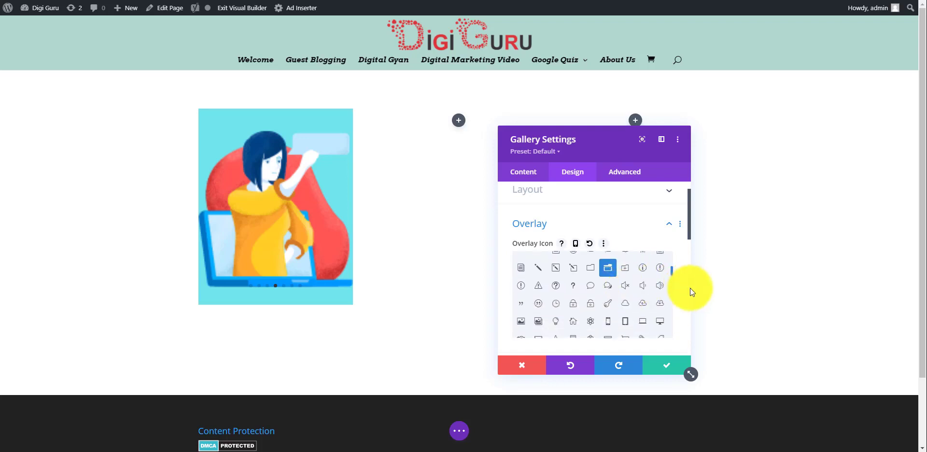
scroll(683, 292, "down", 2)
scroll(683, 292, "down", 3)
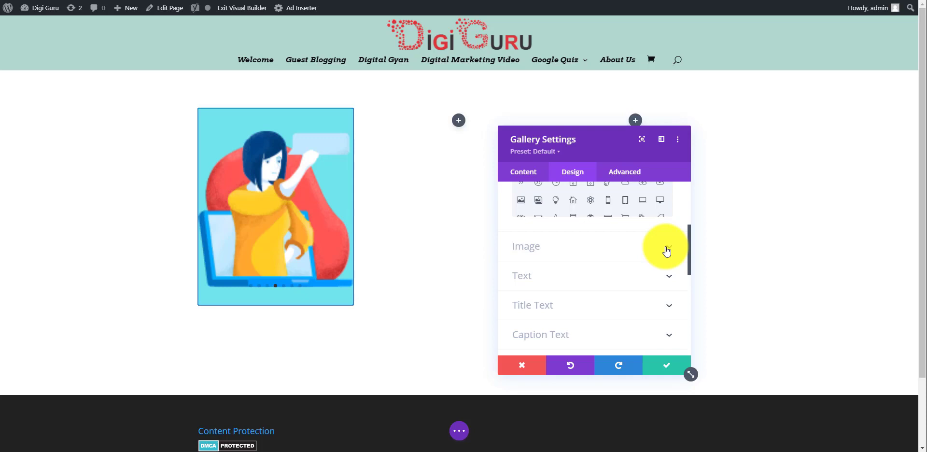
left_click(667, 251)
scroll(575, 245, "up", 1)
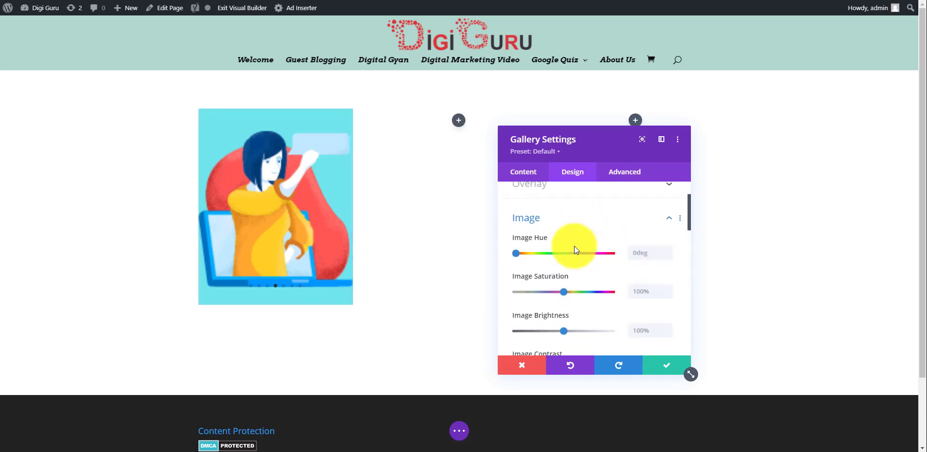
scroll(575, 249, "down", 1)
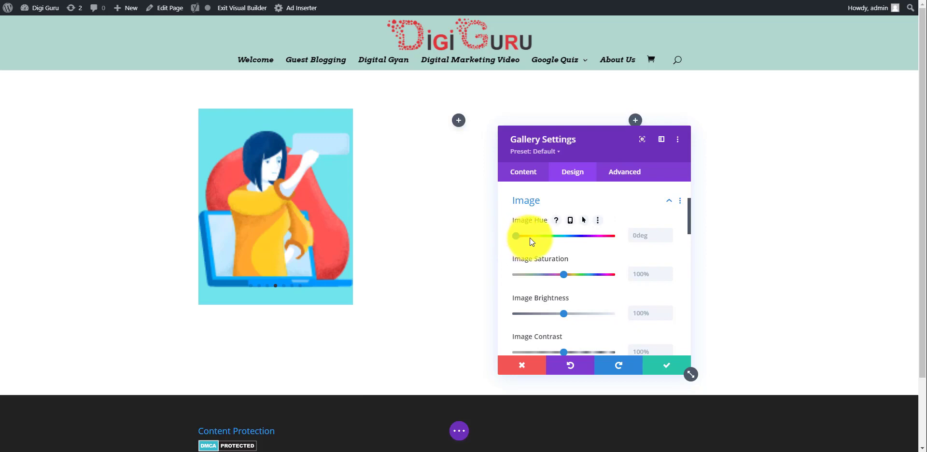
left_click_drag(516, 236, 577, 236)
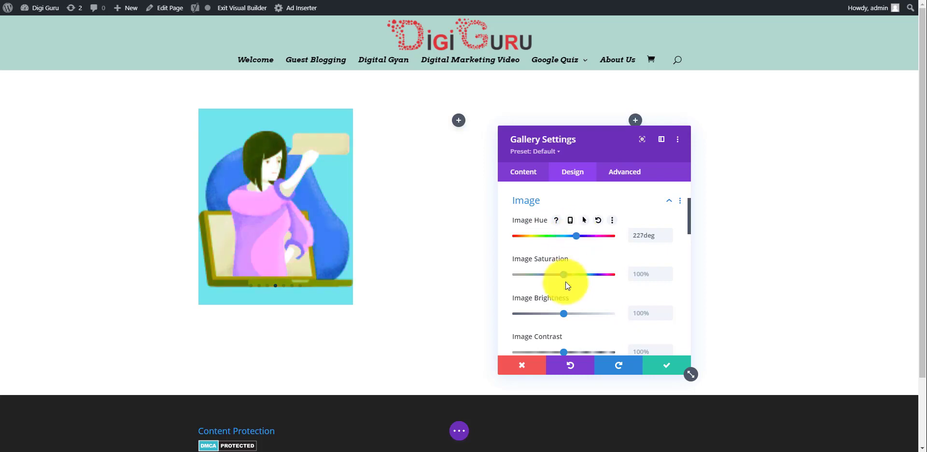
Set the image sepia to 38% and try adjusting the image opacity, leaving it at 100%.
scroll(575, 289, "down", 4)
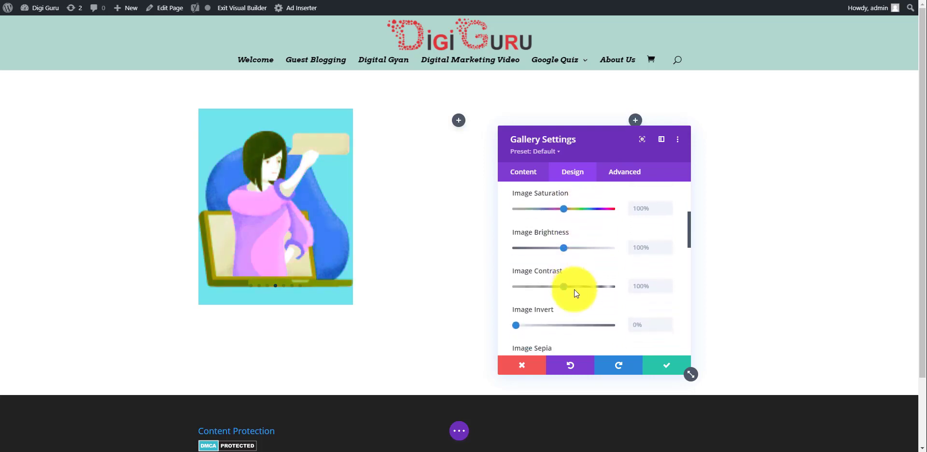
scroll(575, 289, "down", 2)
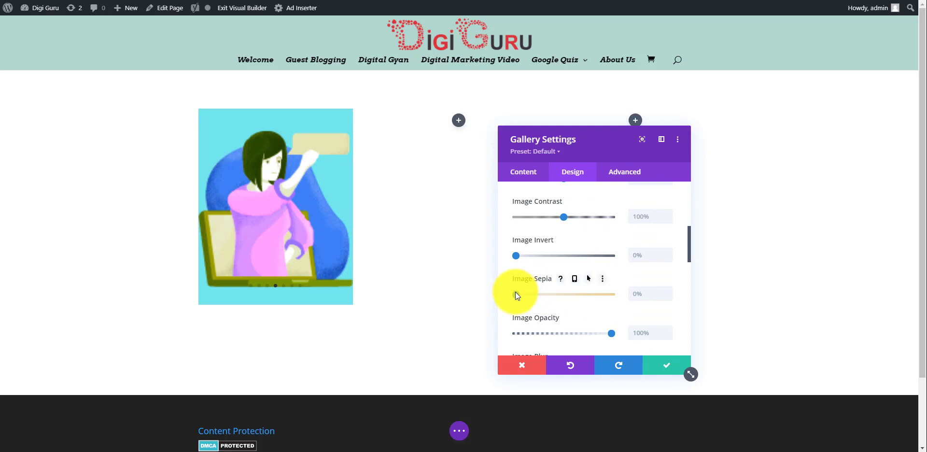
left_click(546, 294)
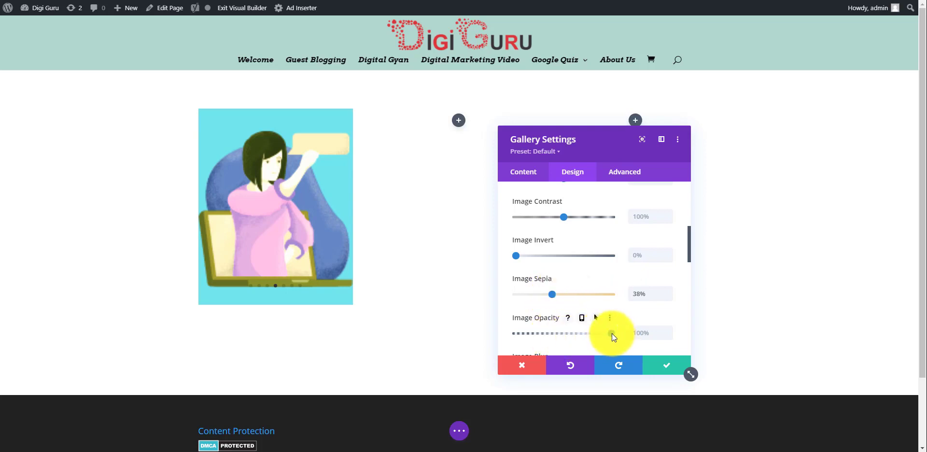
mouse_move(604, 333)
left_mouse_down()
mouse_move(556, 334)
mouse_move(616, 333)
left_mouse_up()
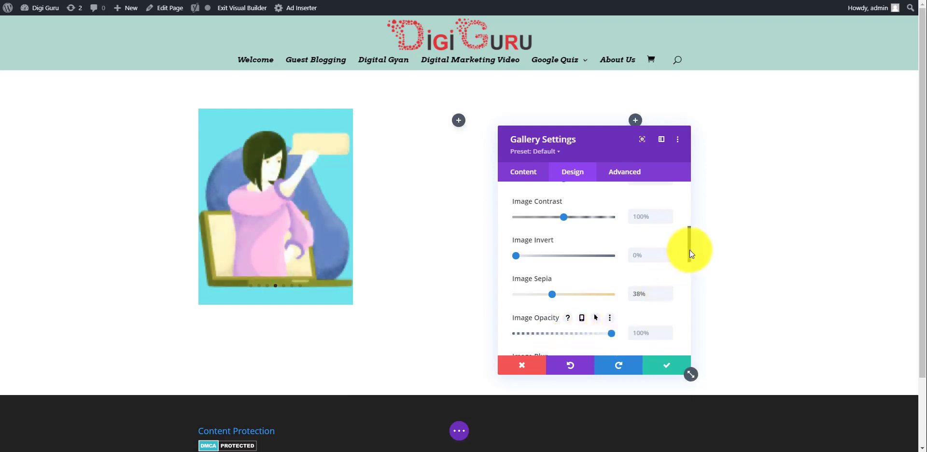
Set the gallery's pagination text font to Actor.
left_click_drag(689, 250, 688, 284)
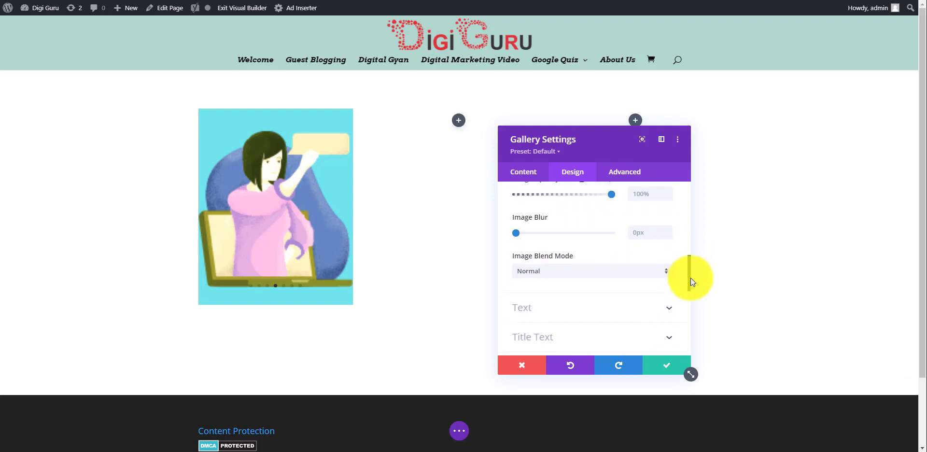
left_click_drag(691, 279, 688, 299)
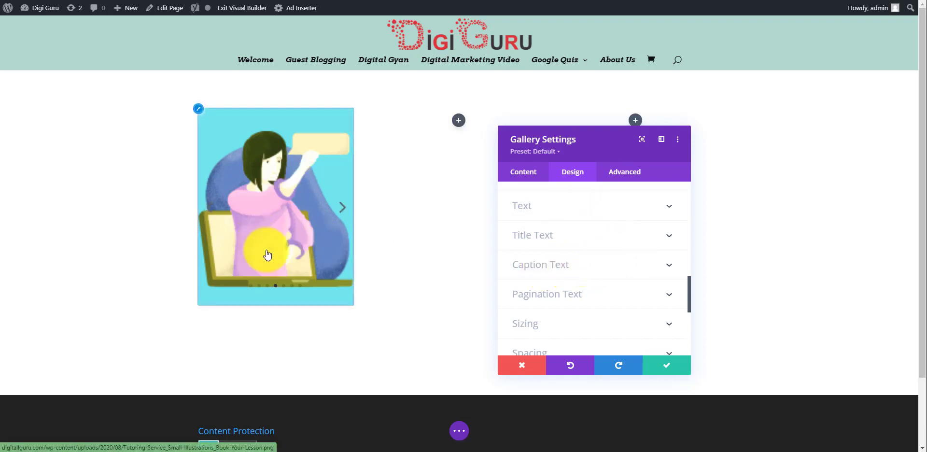
left_click(623, 300)
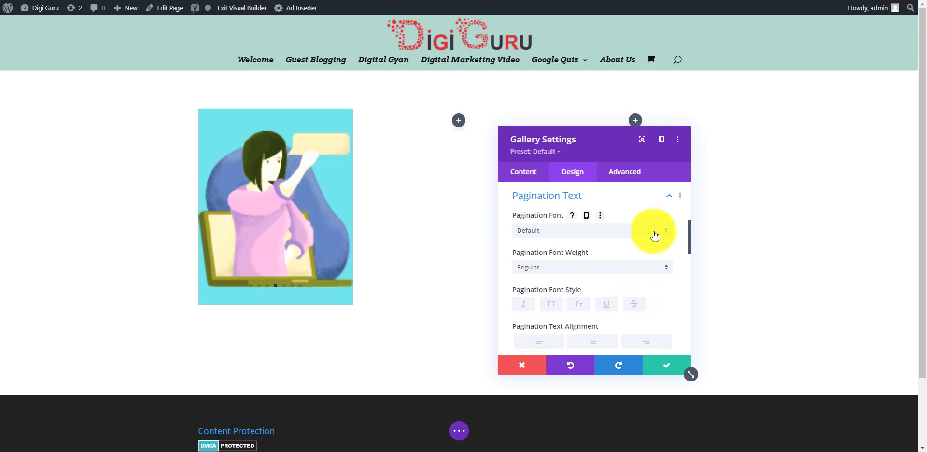
left_click(655, 235)
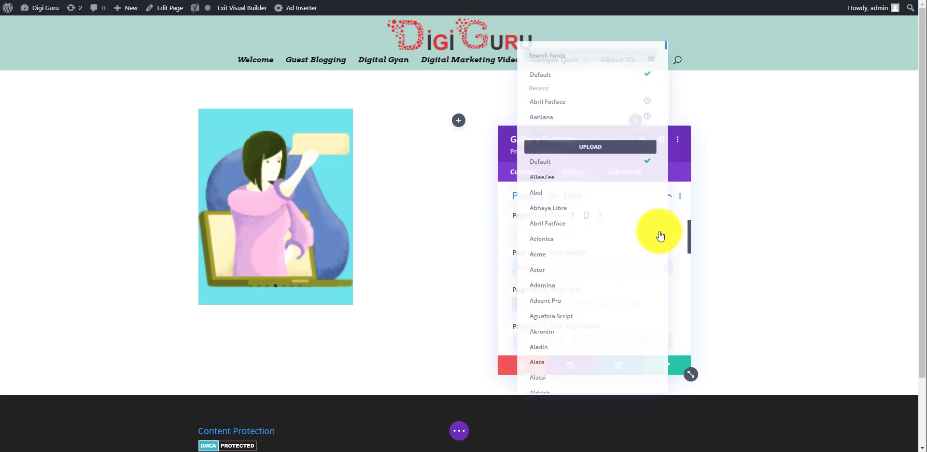
left_click(551, 274)
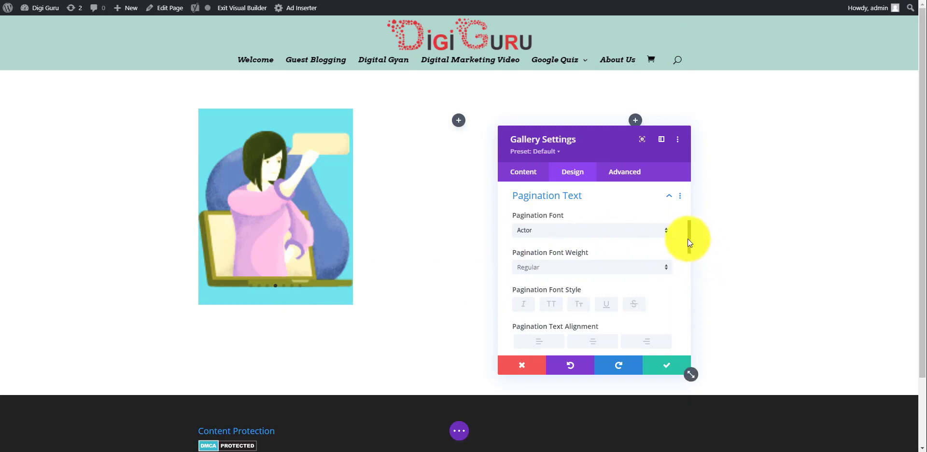
In the gallery's sizing settings, align the module to the left and set its minimum height to 257px.
left_click_drag(688, 239, 679, 319)
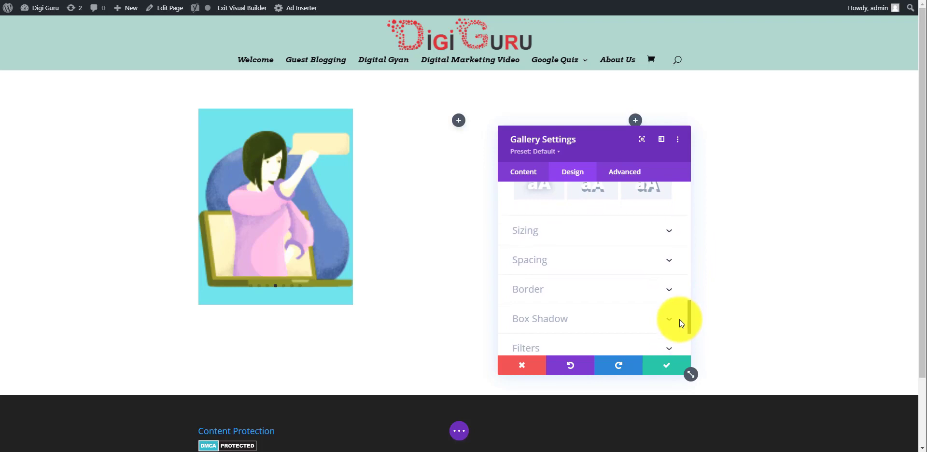
left_click(627, 235)
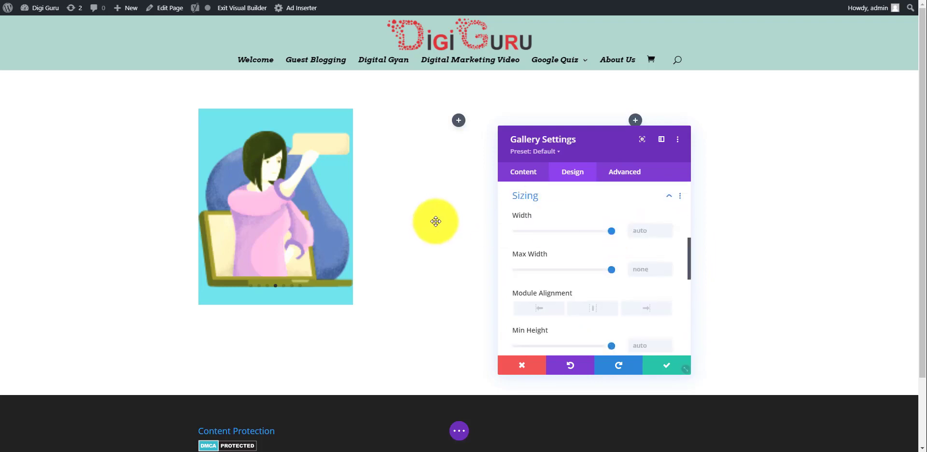
left_click(542, 313)
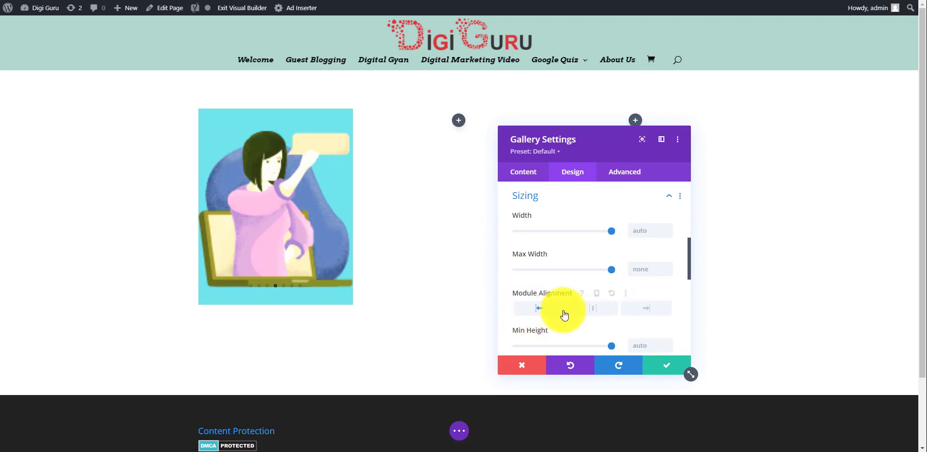
left_click_drag(689, 250, 688, 268)
left_click_drag(611, 272, 533, 276)
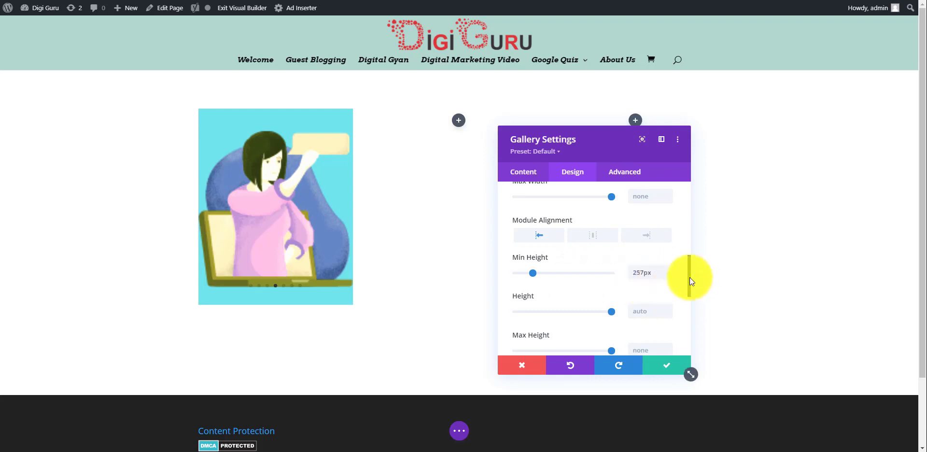
Set the gallery's left margin to -18px and its top margin to 8px.
left_click_drag(689, 278, 685, 315)
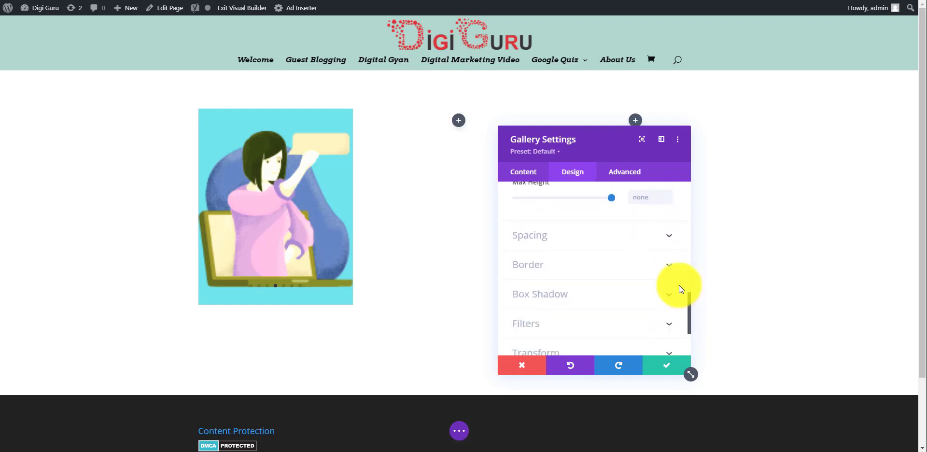
left_click(666, 238)
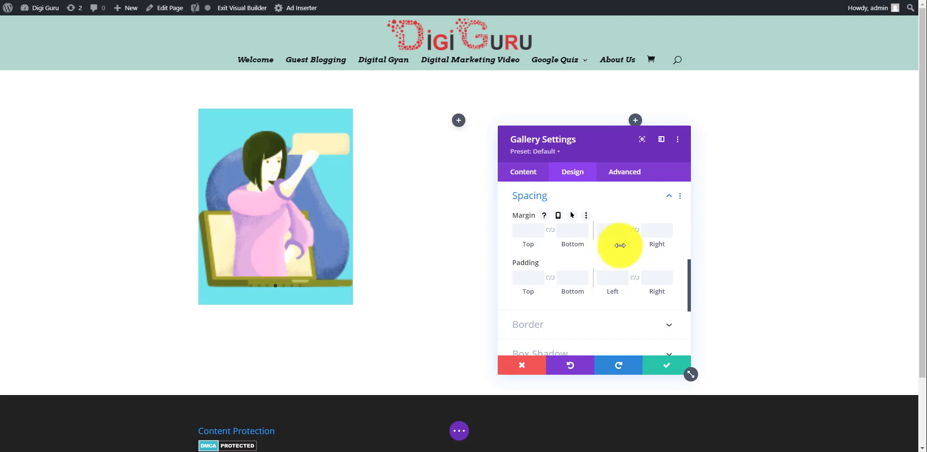
left_click_drag(618, 245, 609, 239)
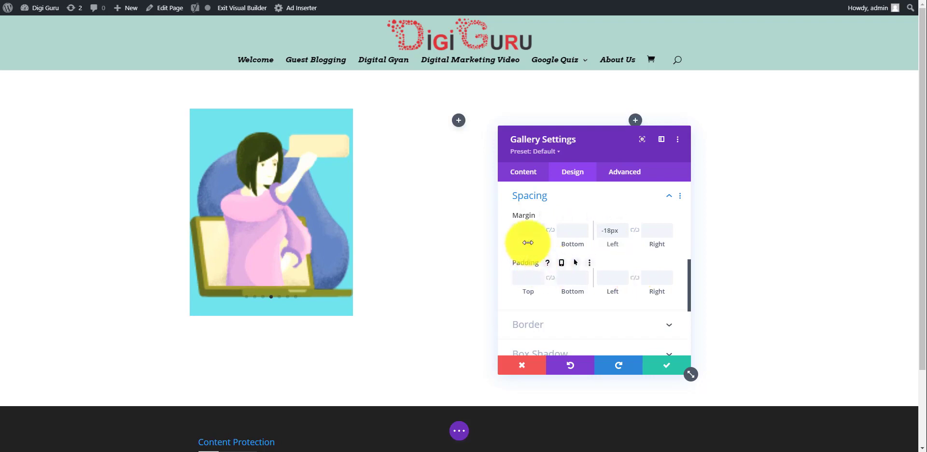
left_click_drag(528, 242, 529, 259)
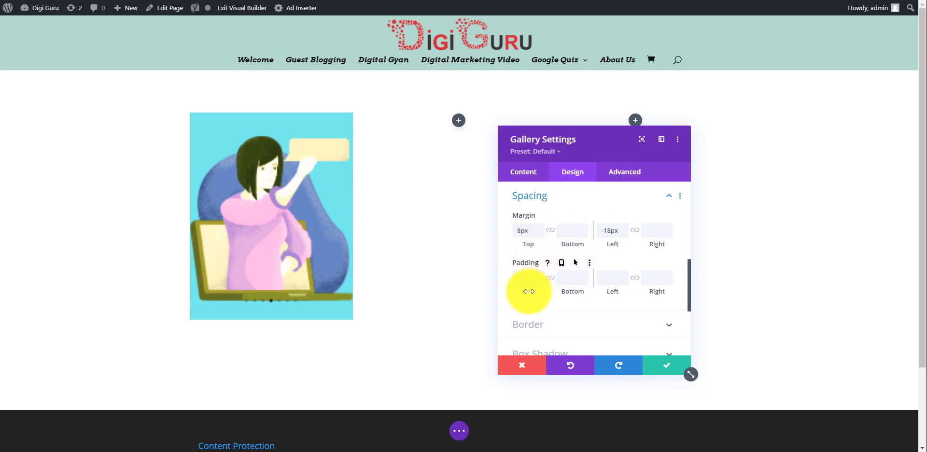
Set the gallery's top padding and left padding to 0px.
mouse_move(529, 291)
left_mouse_down()
mouse_move(545, 290)
mouse_move(530, 291)
left_mouse_up()
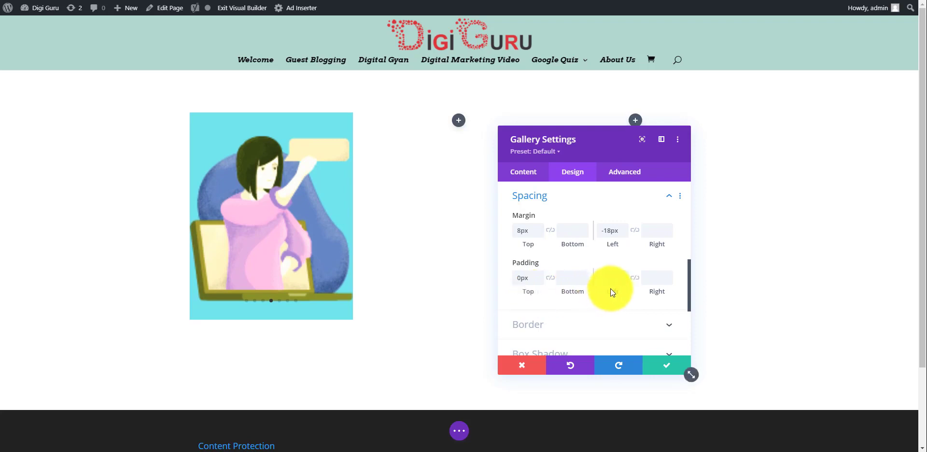
mouse_move(614, 292)
left_mouse_down()
mouse_move(642, 291)
mouse_move(599, 290)
left_mouse_up()
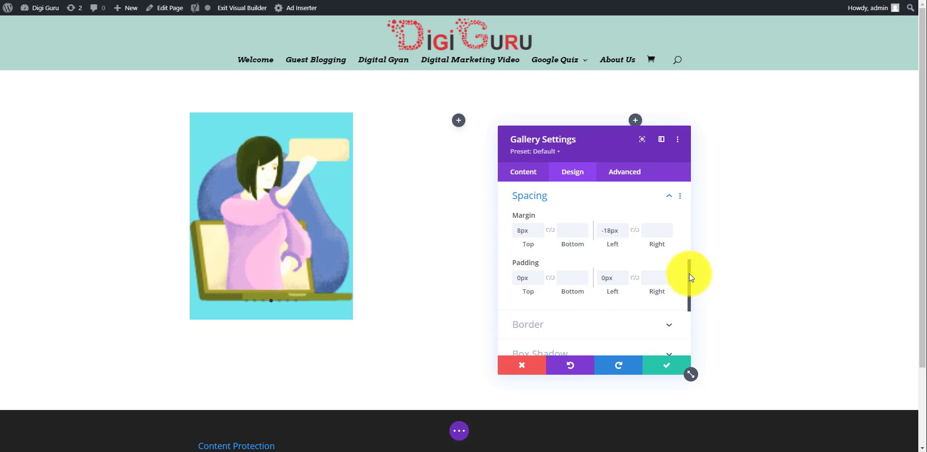
In the gallery's border settings, give the top border a width of 8px.
left_click_drag(688, 273, 690, 297)
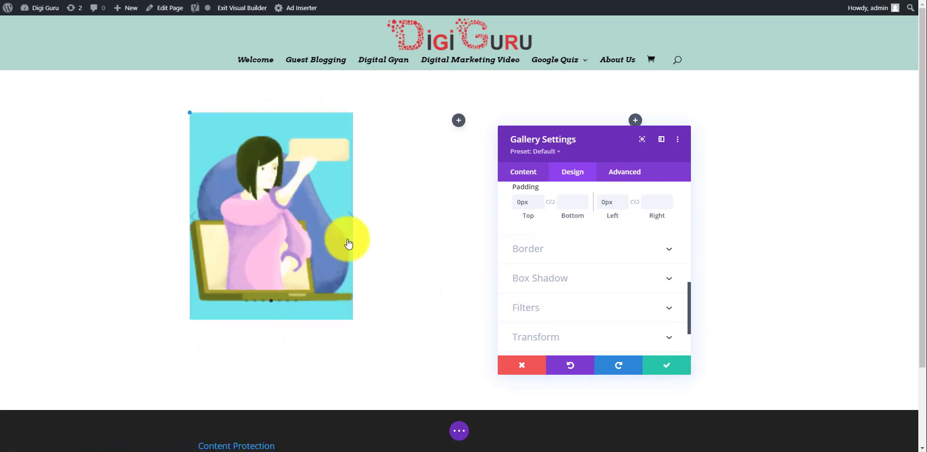
left_click(639, 248)
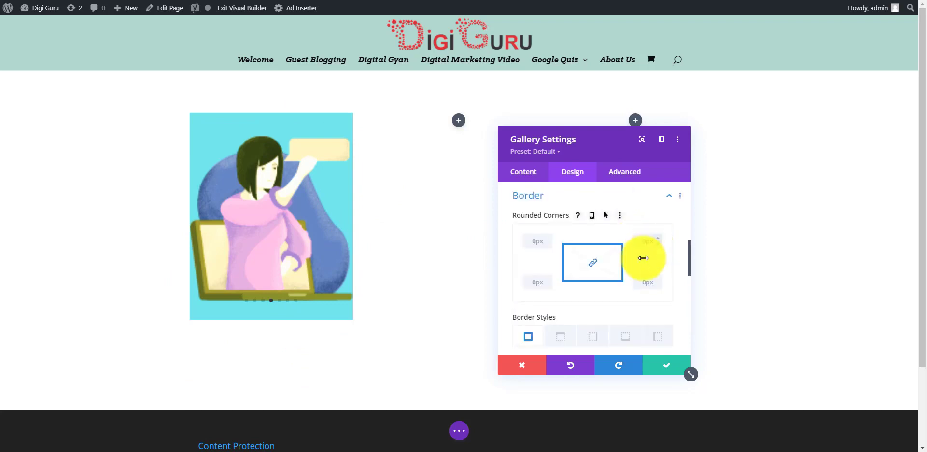
scroll(643, 258, "down", 1)
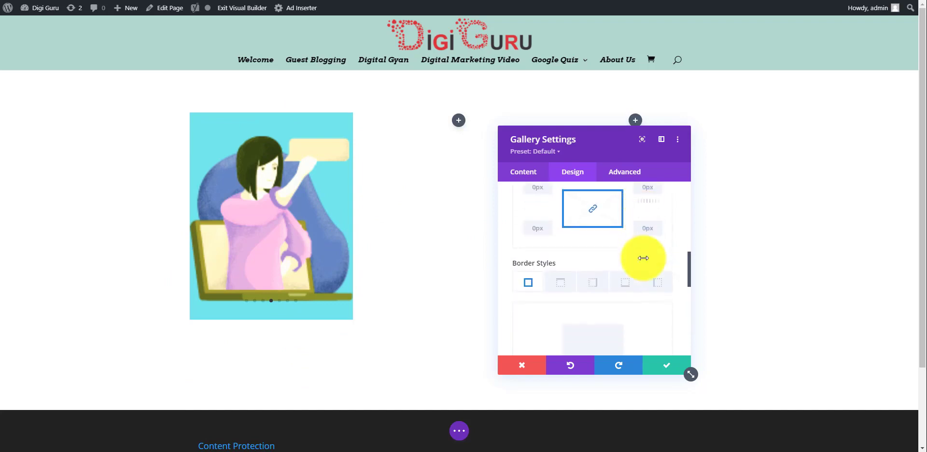
left_click(556, 284)
scroll(607, 273, "down", 1)
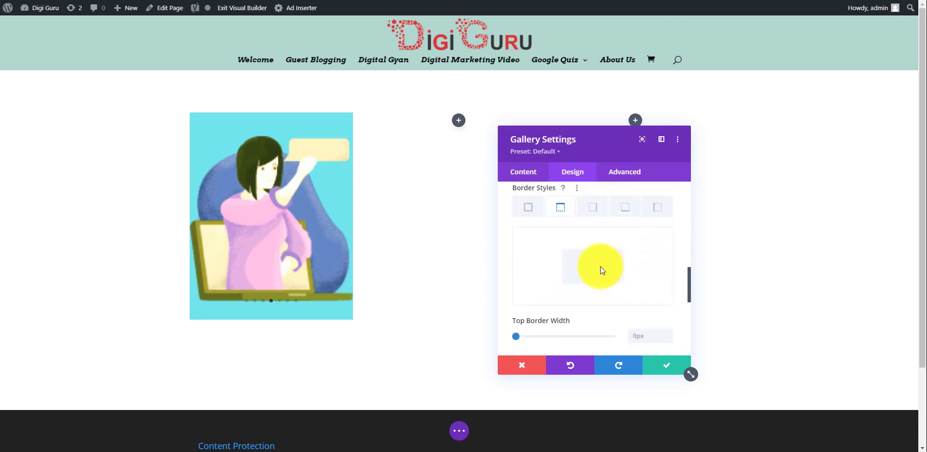
left_click(517, 337)
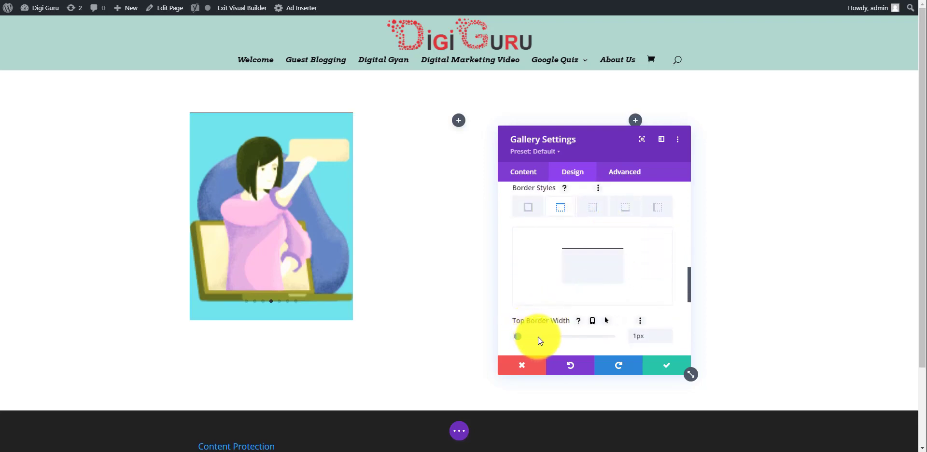
mouse_move(538, 337)
left_mouse_down()
mouse_move(549, 337)
mouse_move(531, 337)
left_mouse_up()
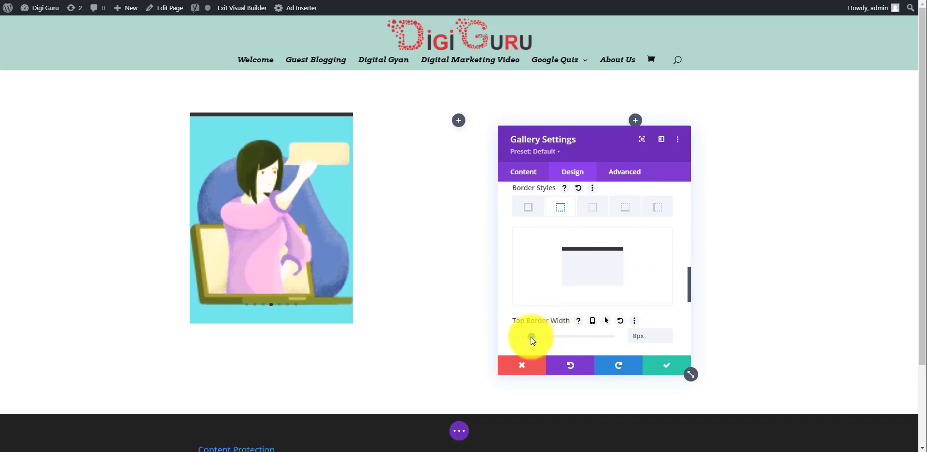
Set the gallery's right border width to 11px and its bottom border width to 13px.
left_click(594, 207)
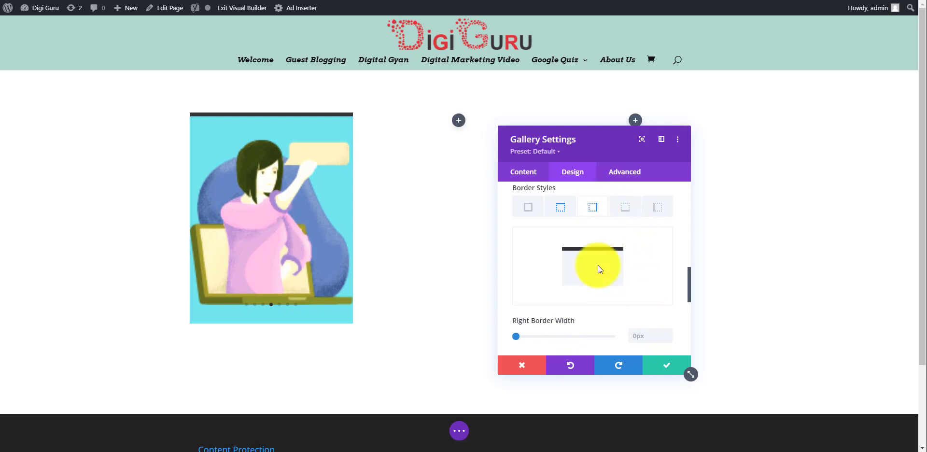
left_click_drag(515, 336, 539, 339)
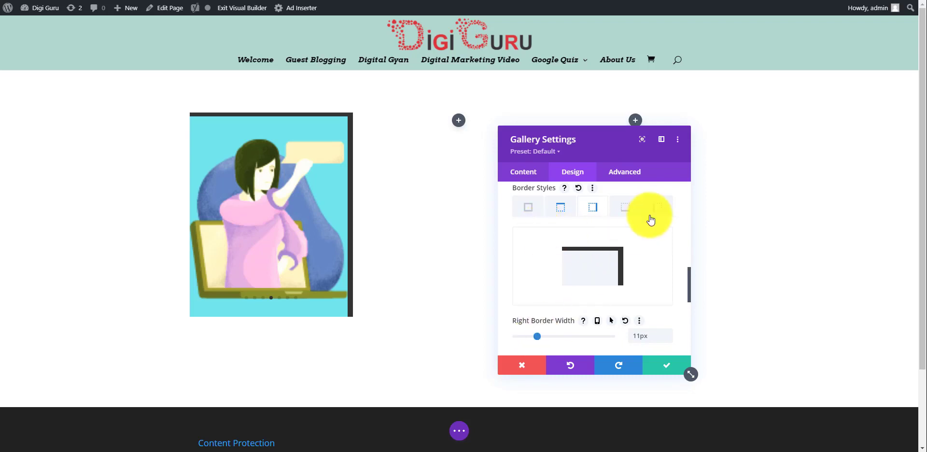
left_click(628, 207)
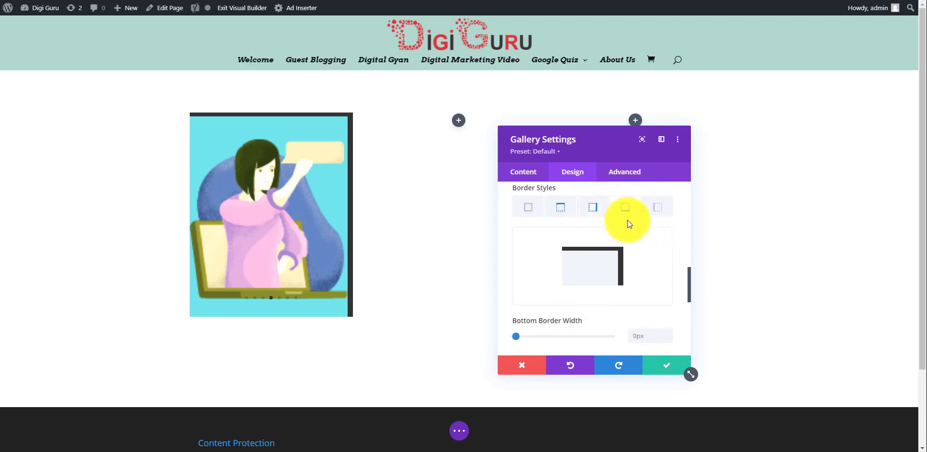
left_click_drag(515, 336, 541, 335)
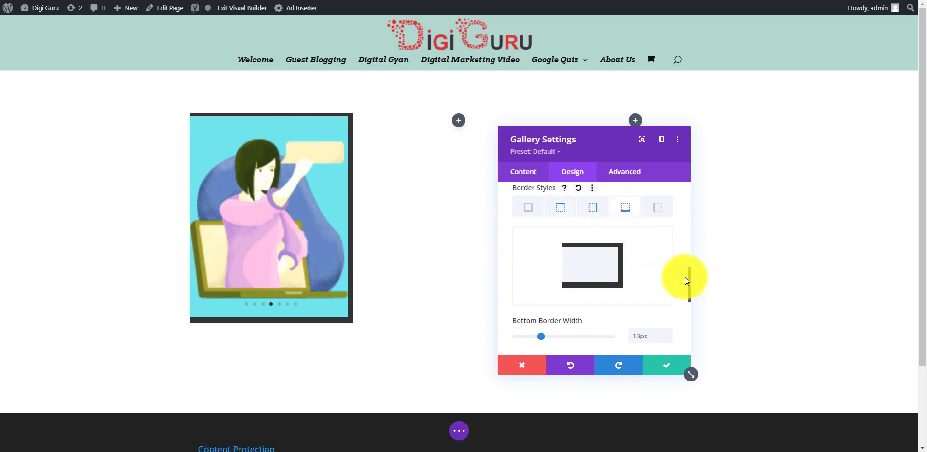
Apply the soft box shadow preset offset to the lower right of the gallery and set its horizontal position to 22px.
scroll(689, 283, "down", 1)
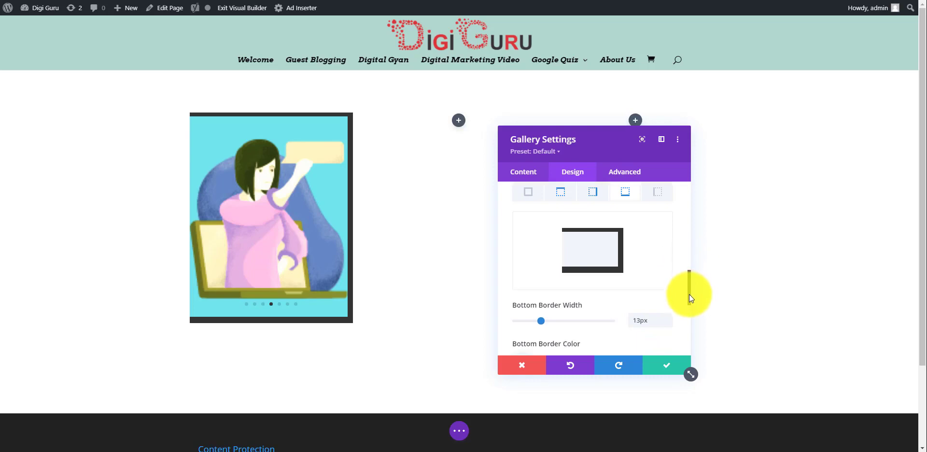
scroll(689, 298, "down", 5)
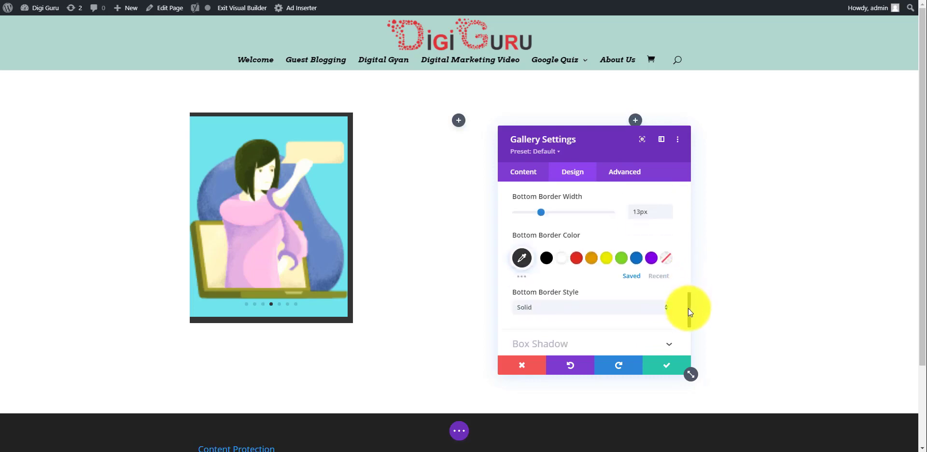
scroll(689, 309, "down", 4)
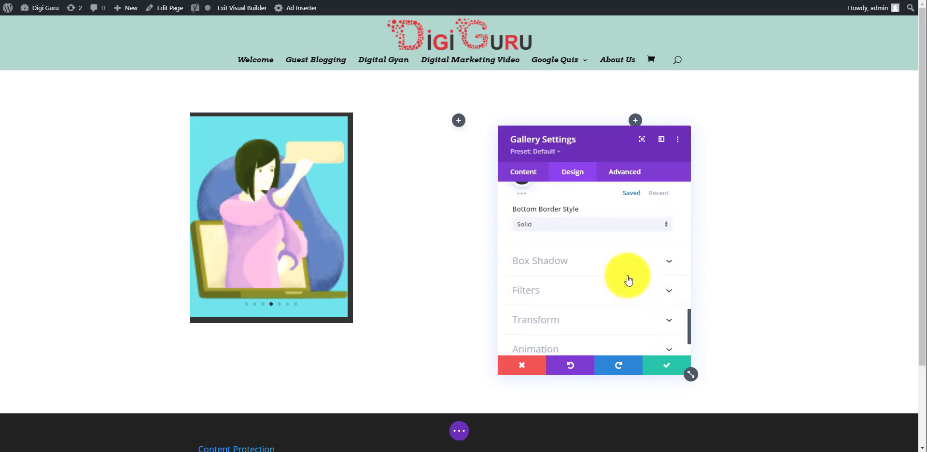
left_click(618, 261)
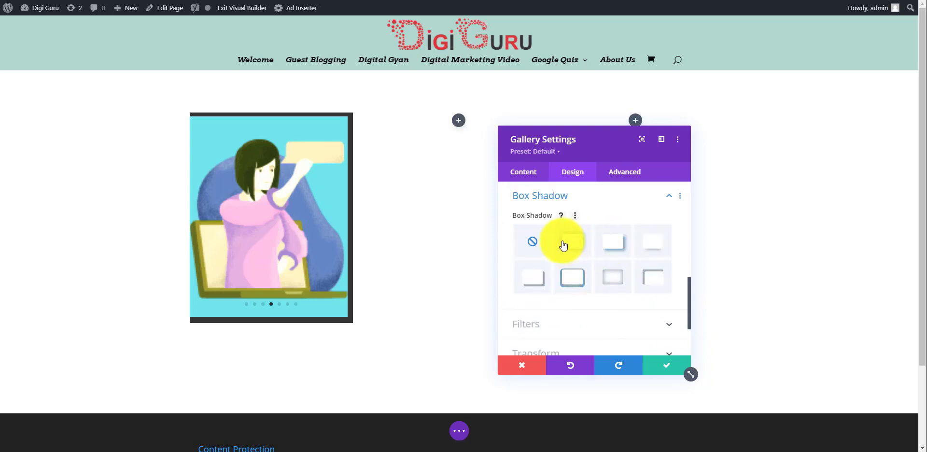
left_click(621, 248)
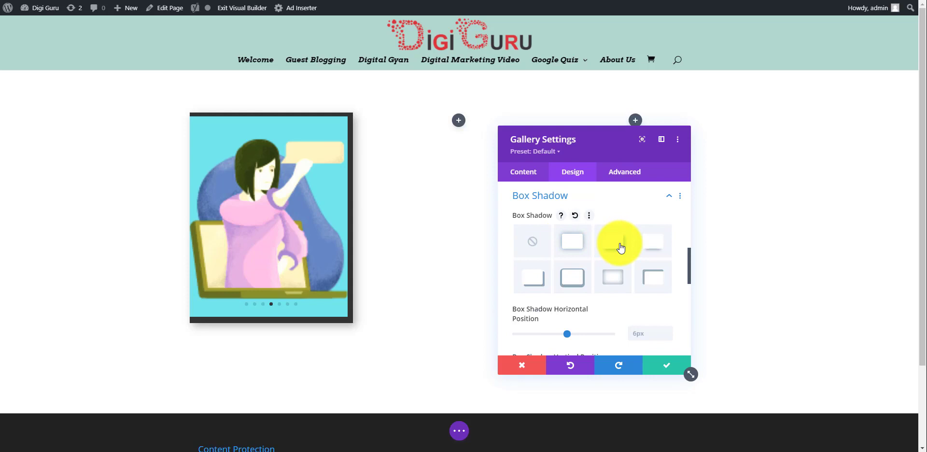
left_click(578, 247)
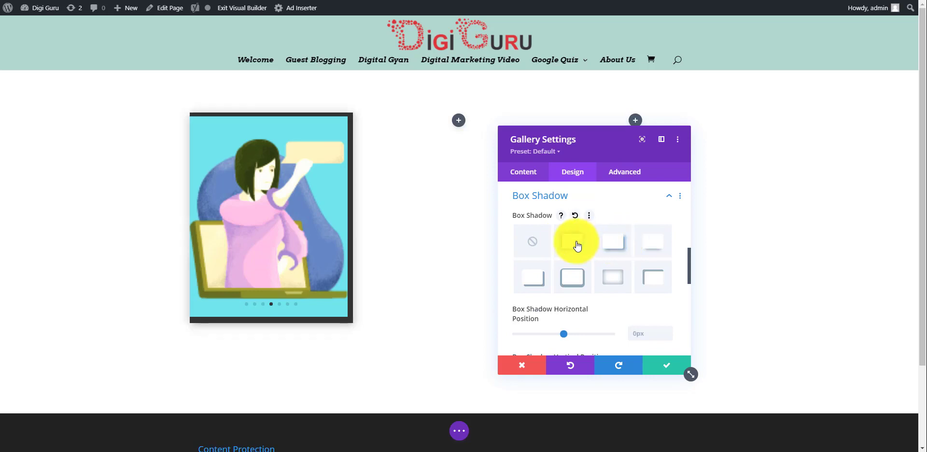
left_click(613, 242)
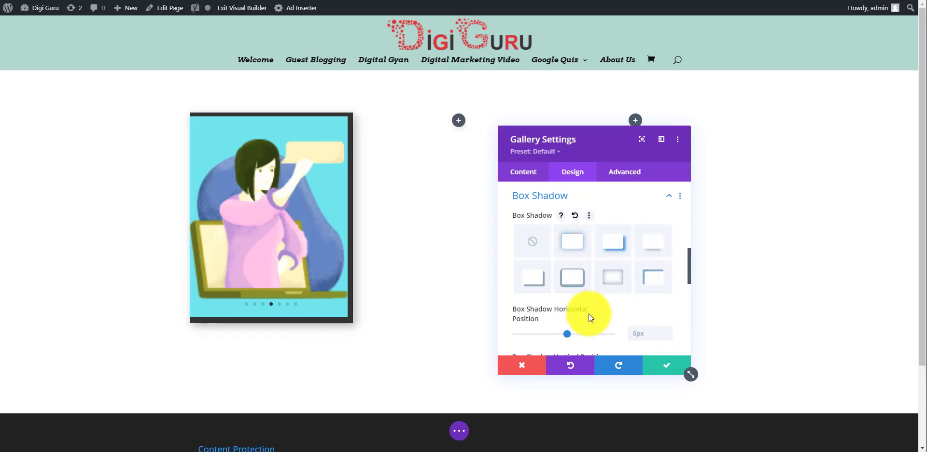
left_click_drag(567, 334, 577, 334)
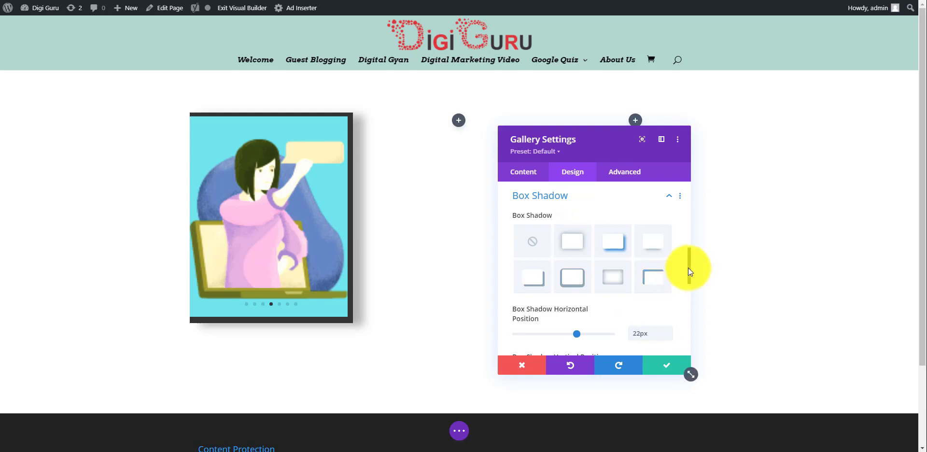
In the gallery's filter settings, raise the saturation to 139%.
scroll(688, 268, "down", 3)
left_click_drag(688, 288, 687, 303)
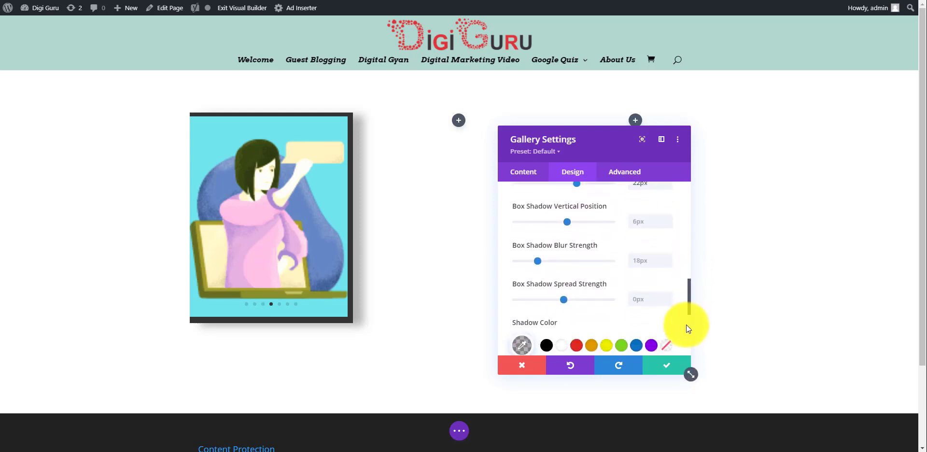
scroll(686, 328, "down", 5)
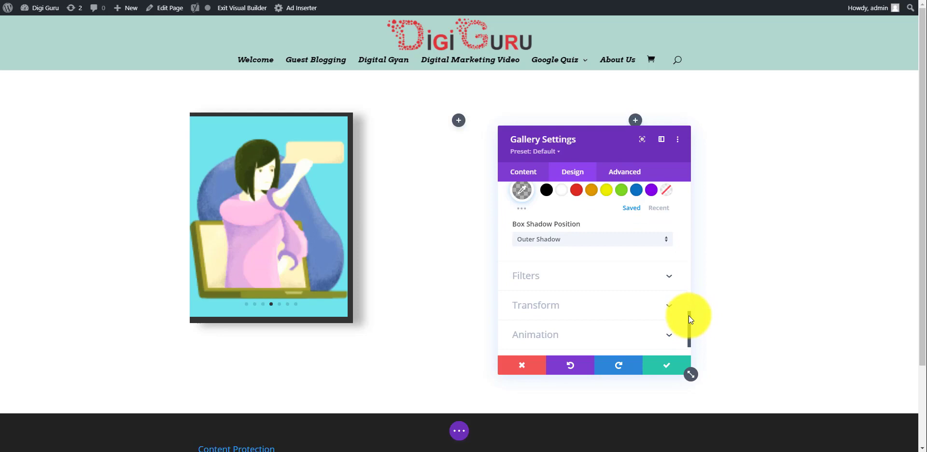
left_click_drag(689, 319, 689, 323)
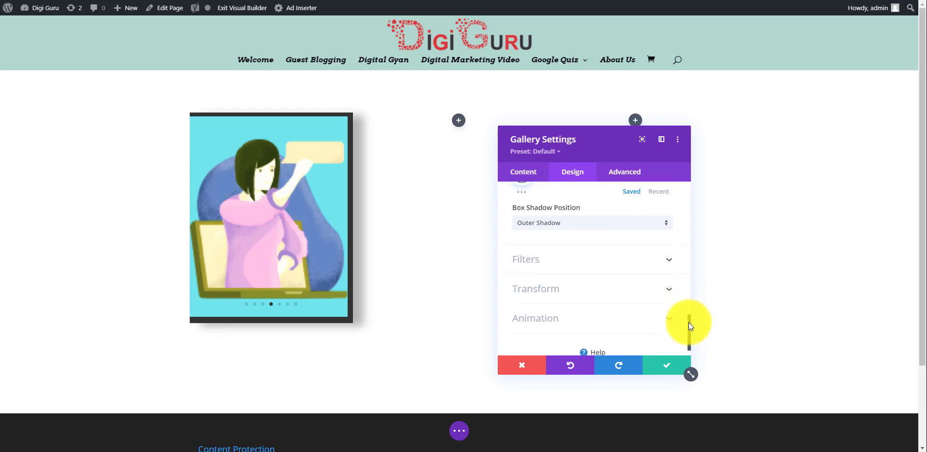
left_click(613, 246)
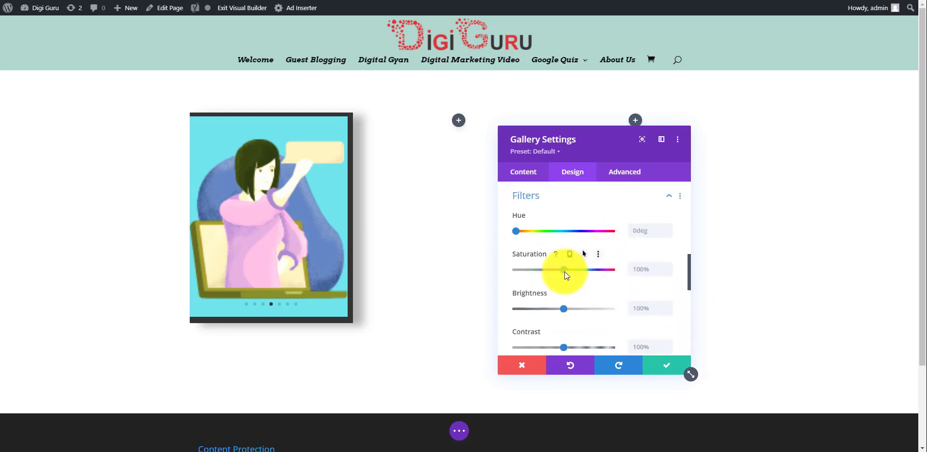
left_click_drag(549, 270, 584, 275)
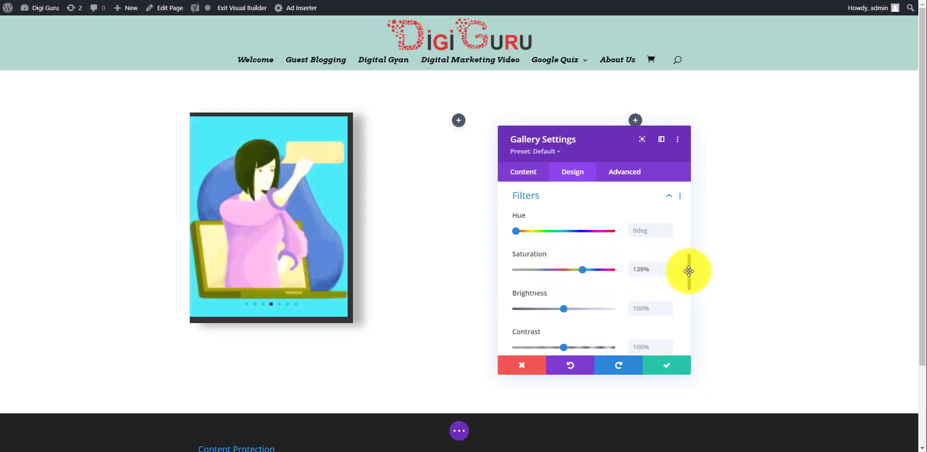
left_click(689, 271)
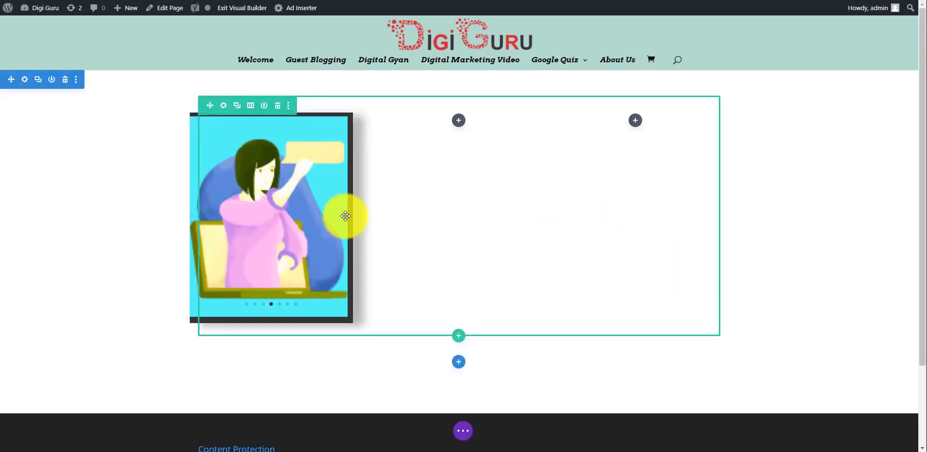
Reopen the gallery module's design settings and set its transform scale to 108%.
mouse_move(298, 213)
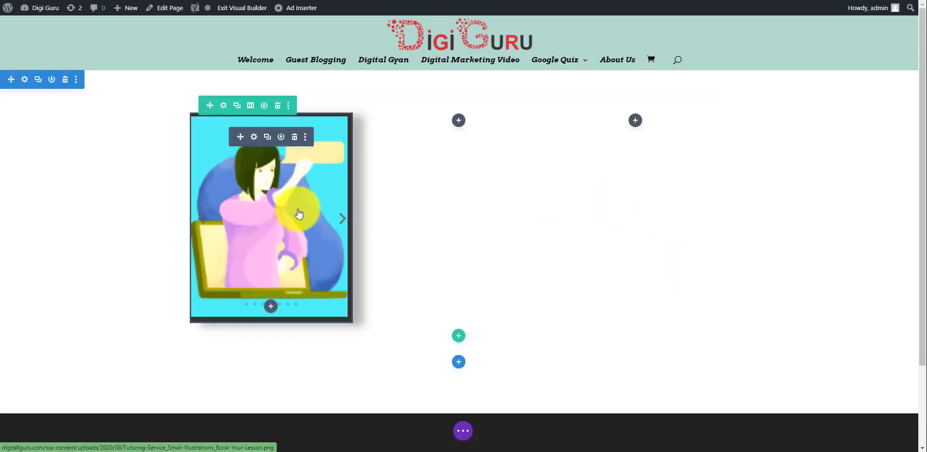
left_click(256, 140)
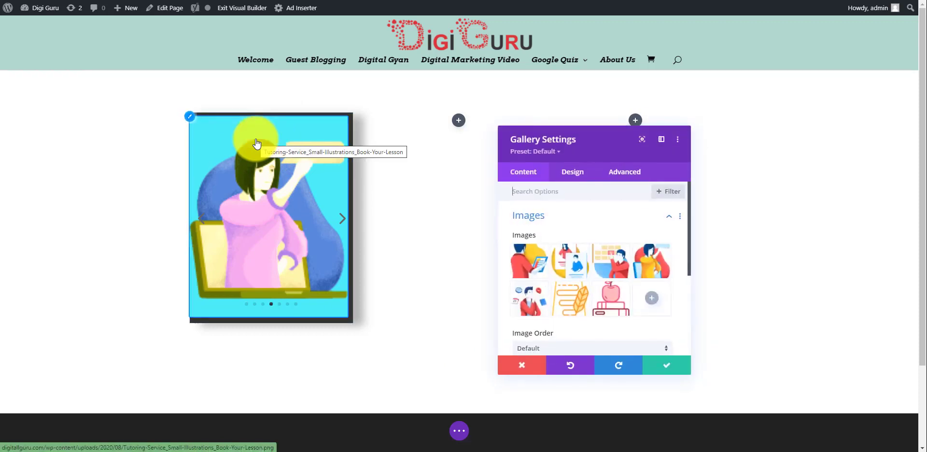
left_click(578, 175)
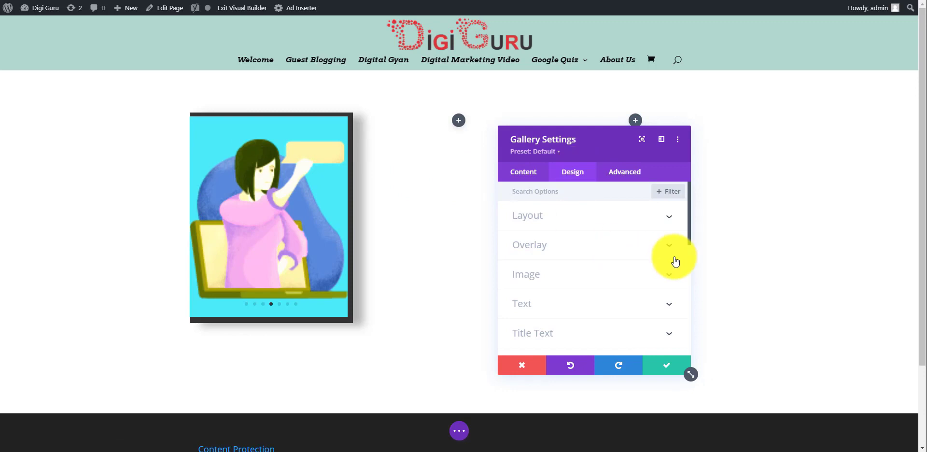
left_click_drag(688, 210, 680, 335)
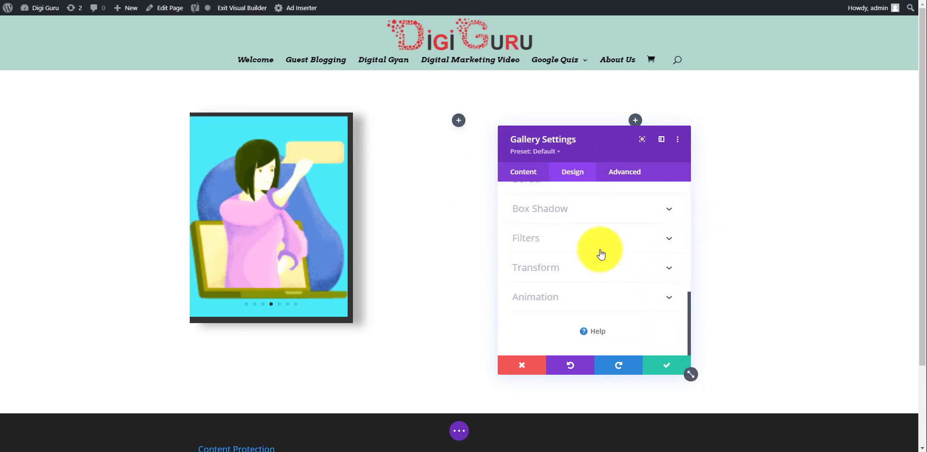
left_click(645, 241)
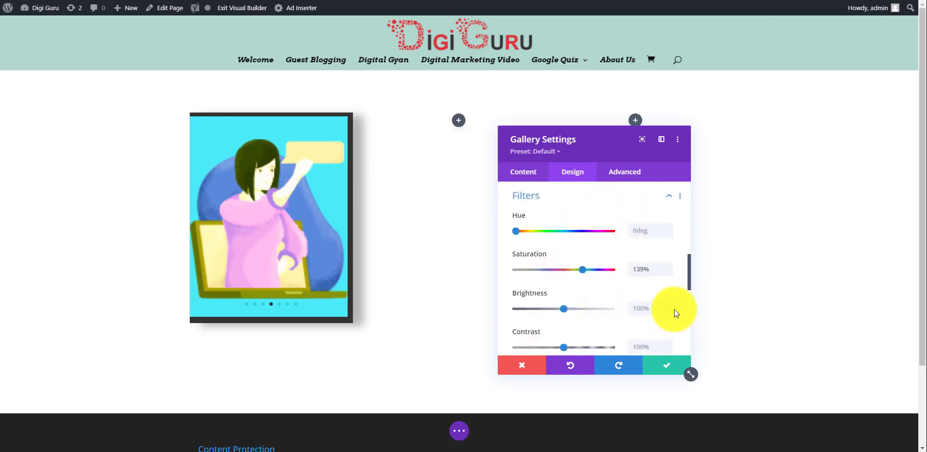
left_click_drag(688, 269, 684, 332)
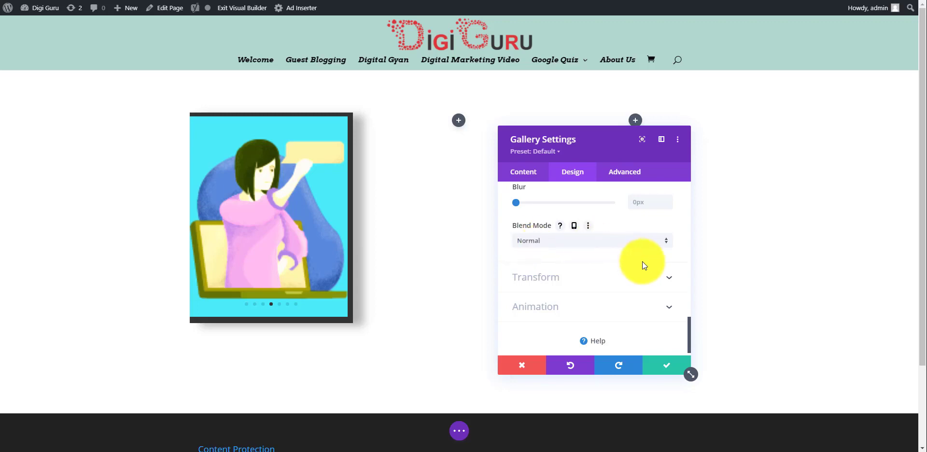
left_click(597, 286)
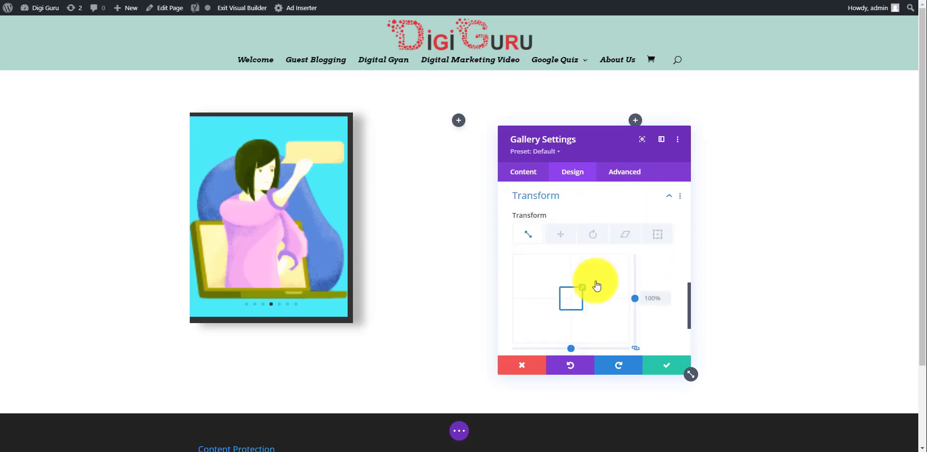
left_click(588, 348)
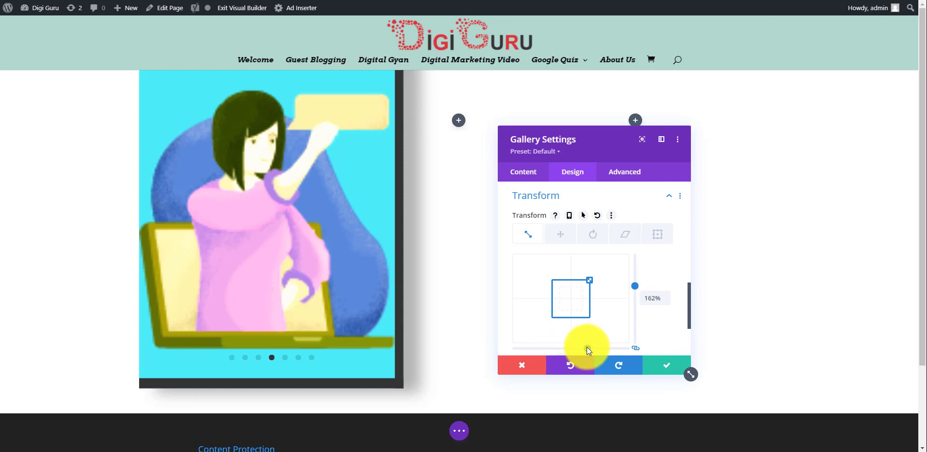
left_click_drag(587, 347, 572, 346)
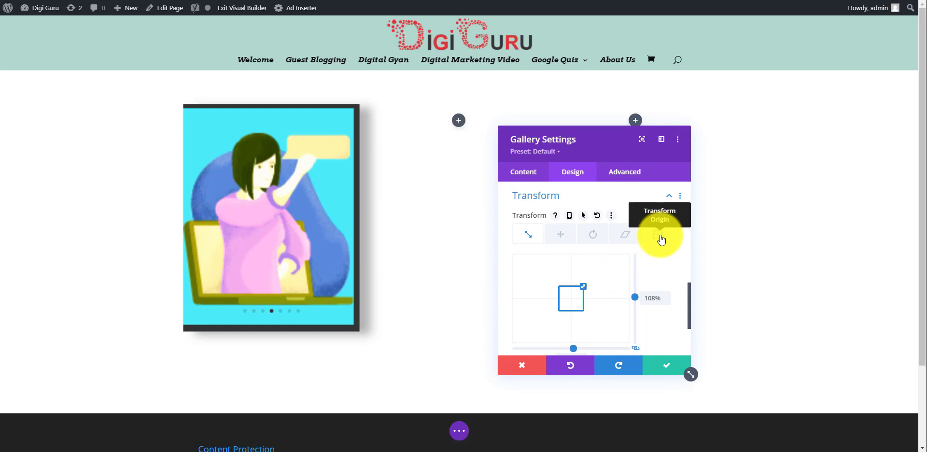
Skew the gallery by 7deg both horizontally and vertically in its transform settings.
left_click(626, 235)
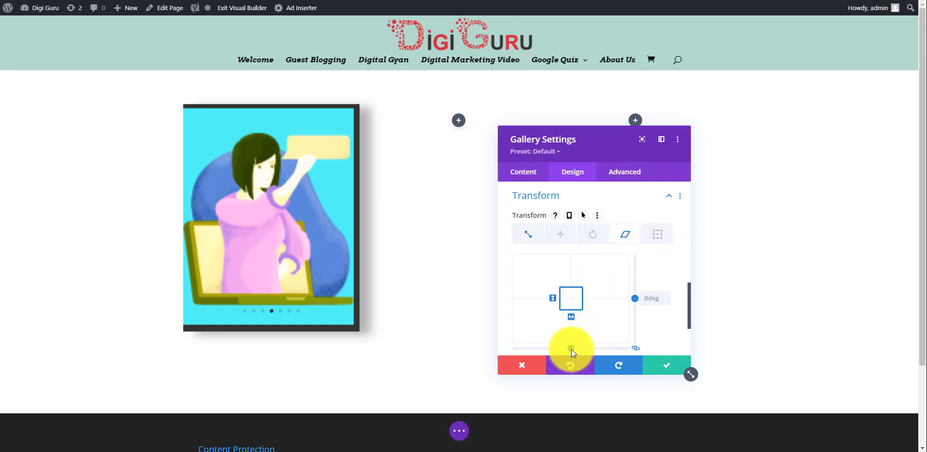
left_click_drag(572, 349, 569, 350)
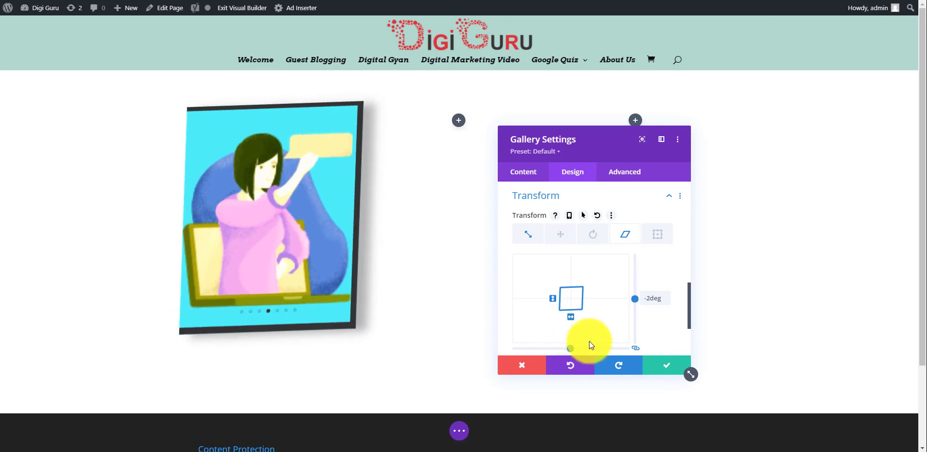
left_click_drag(636, 298, 636, 297)
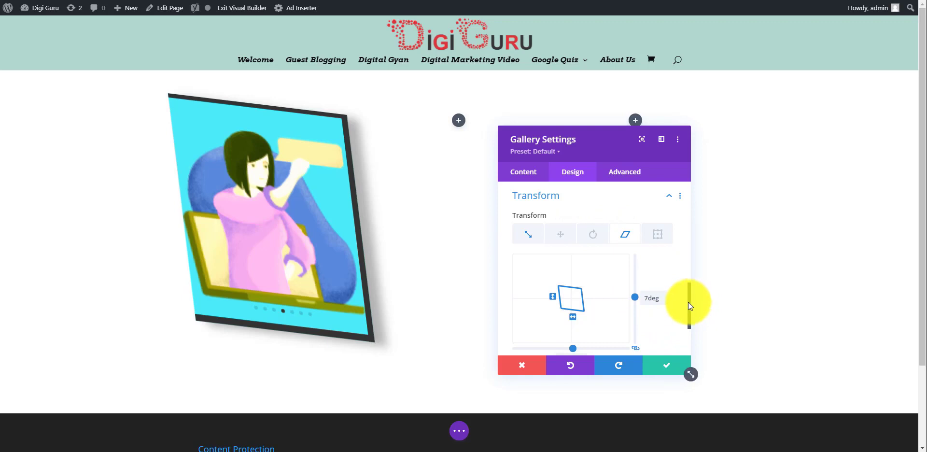
Turn on the gallery's automatic animation, set its speed to 4000 ms, and save the module settings.
left_click_drag(689, 304, 690, 342)
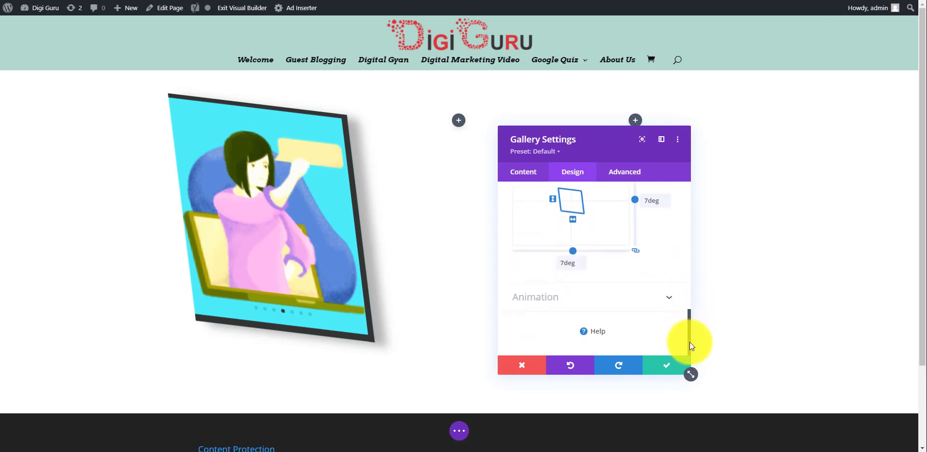
left_click(657, 303)
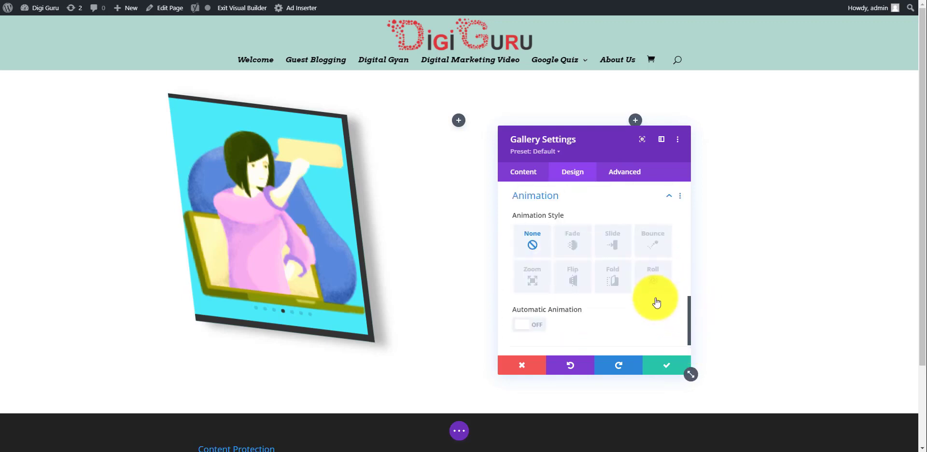
left_click(536, 324)
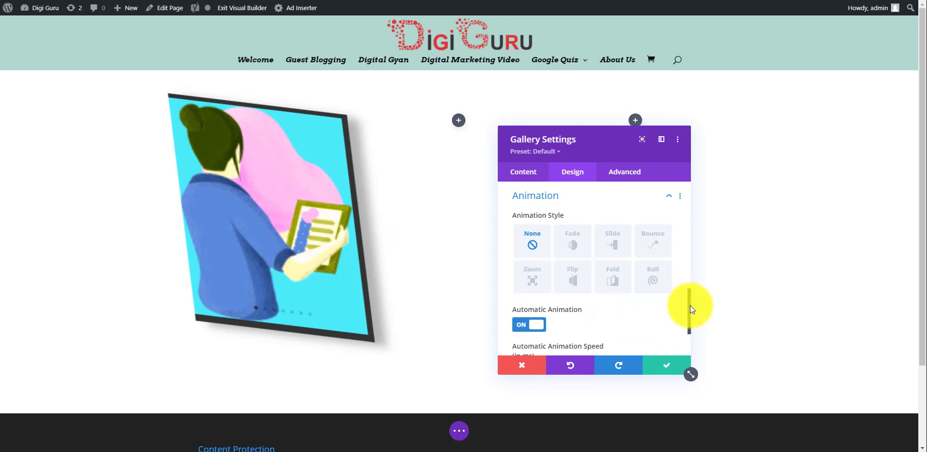
left_click_drag(690, 308, 689, 330)
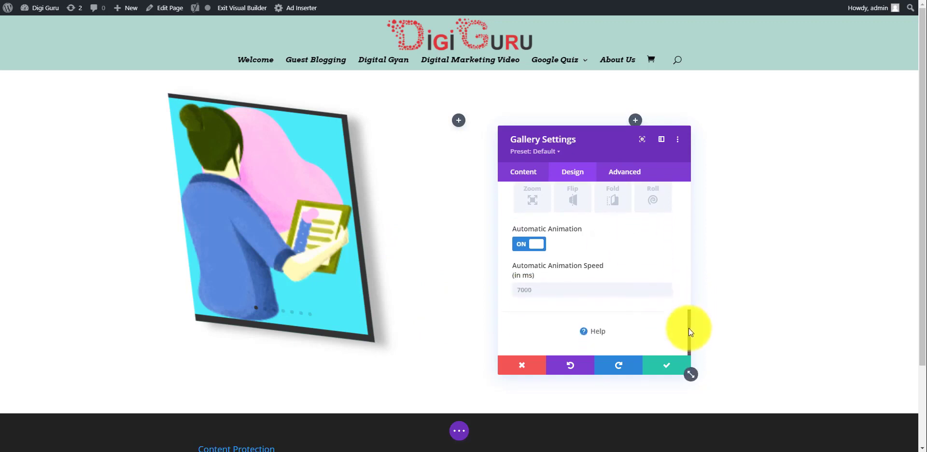
left_click(522, 290)
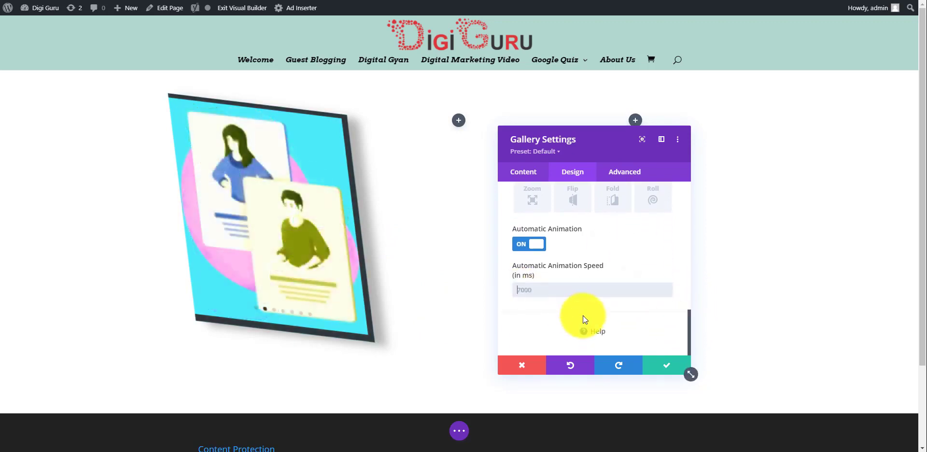
type("4000")
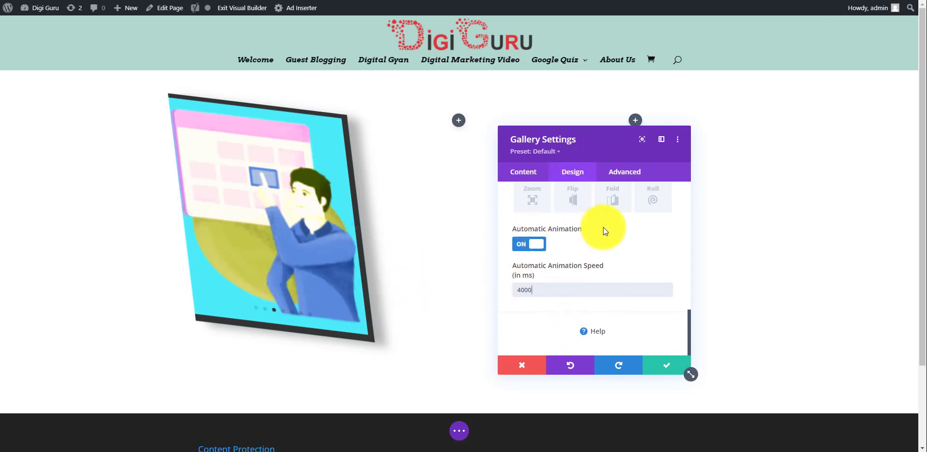
left_click(661, 367)
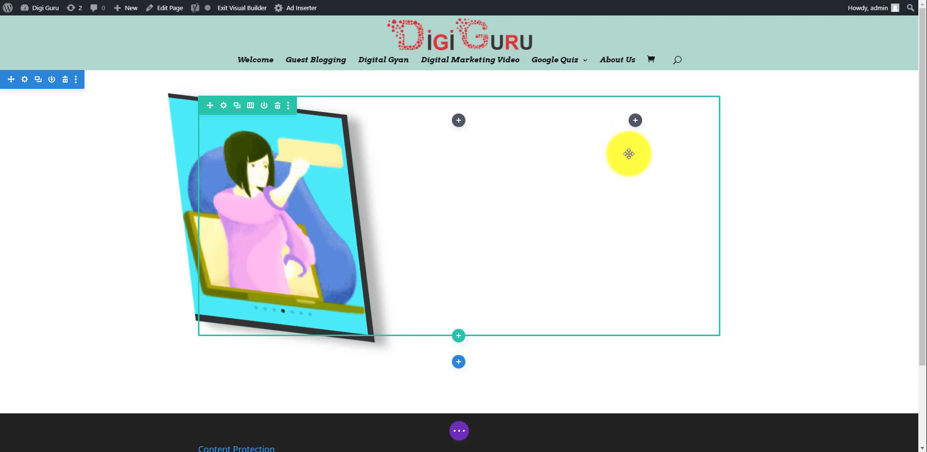
Insert an Image module in the empty middle column of the row.
left_click(459, 121)
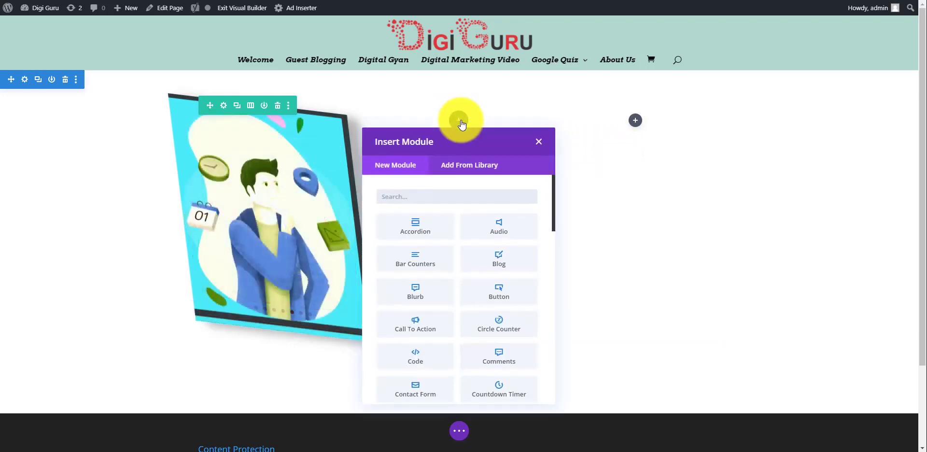
scroll(467, 307, "down", 1)
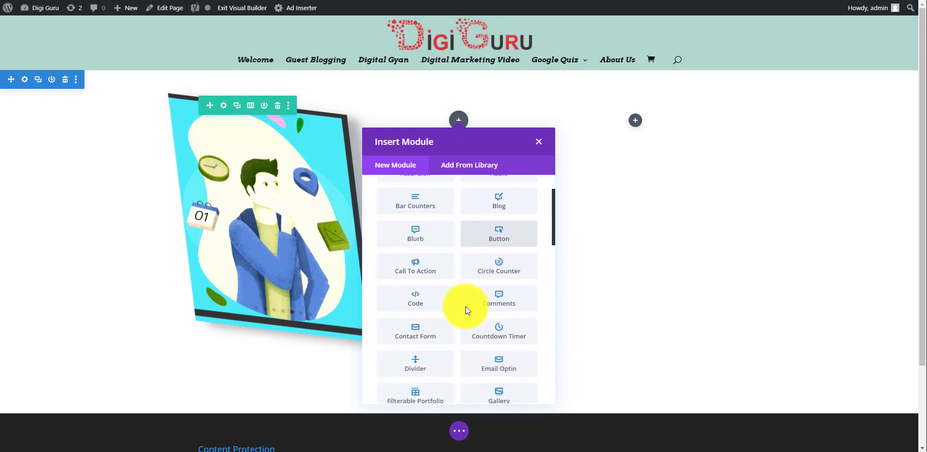
scroll(466, 307, "down", 2)
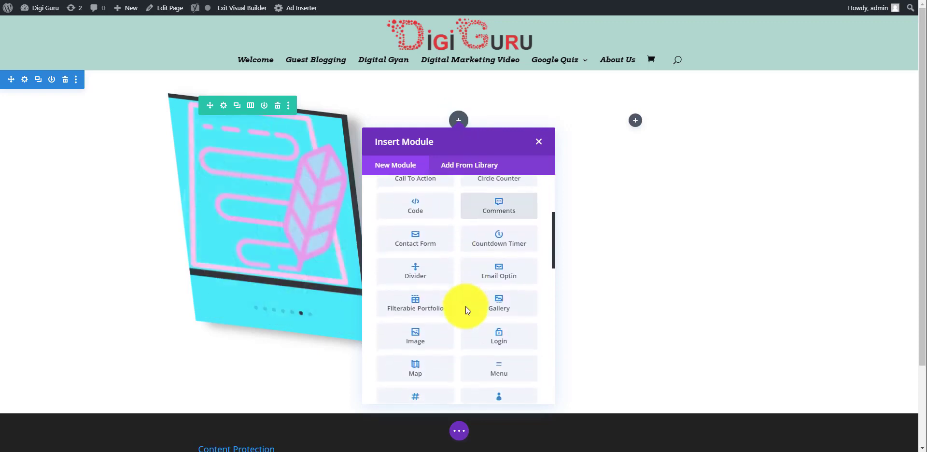
left_click(414, 343)
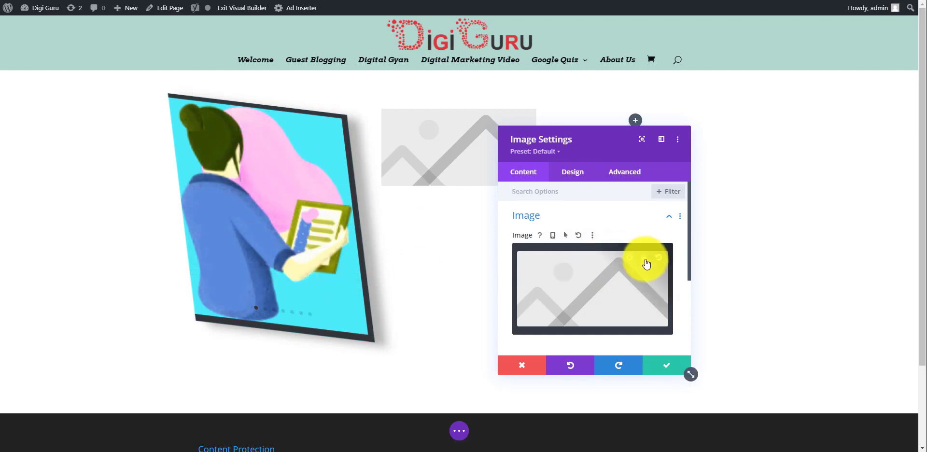
Use tutor-02.jpg from the media library as the new module's image.
left_click(601, 293)
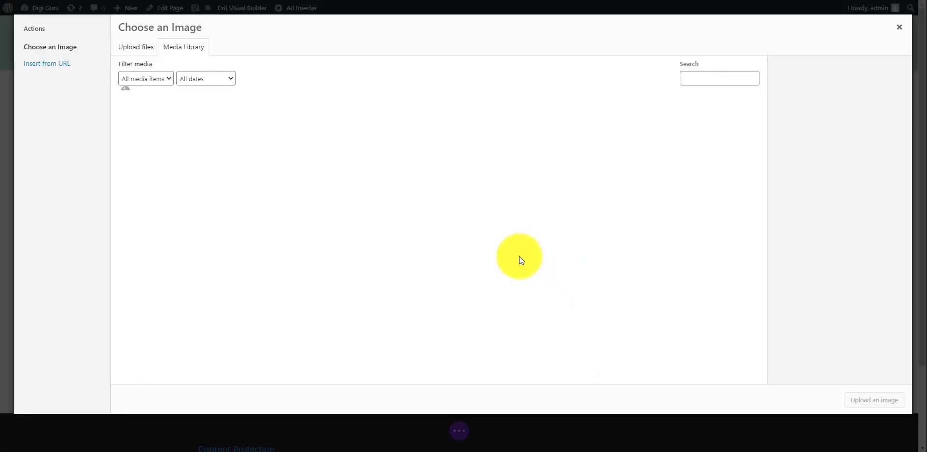
scroll(521, 260, "down", 3)
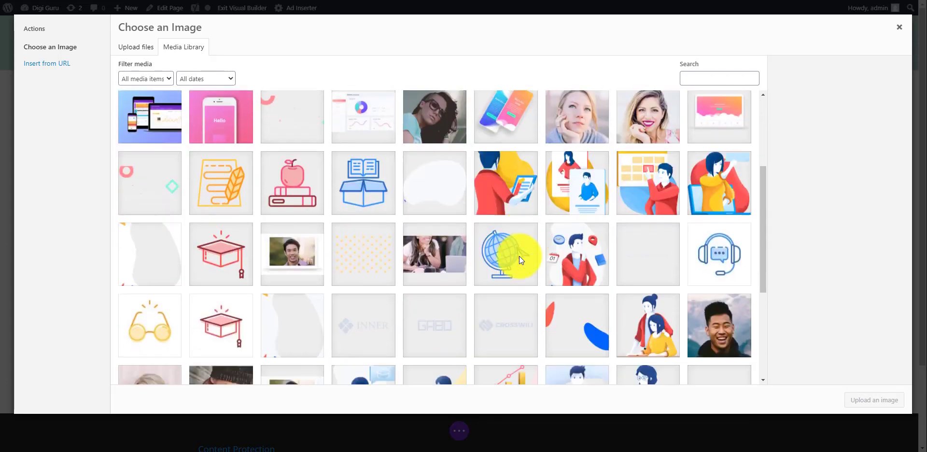
scroll(520, 256, "down", 5)
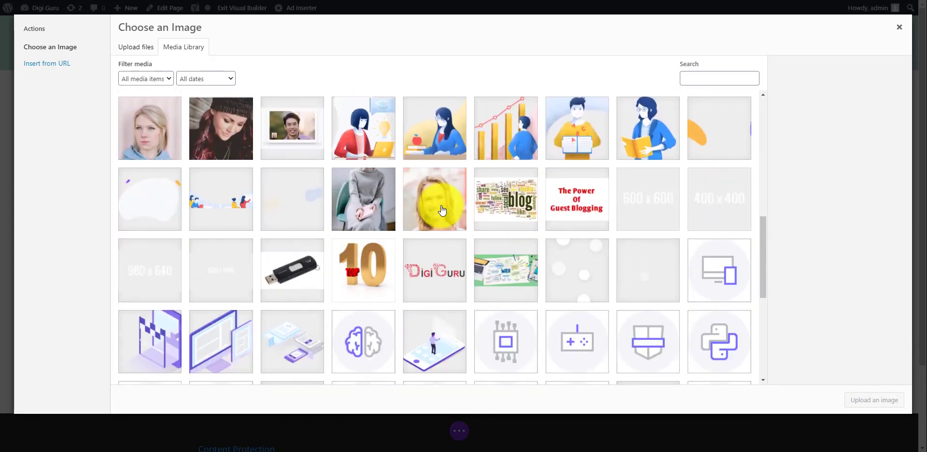
left_click(384, 201)
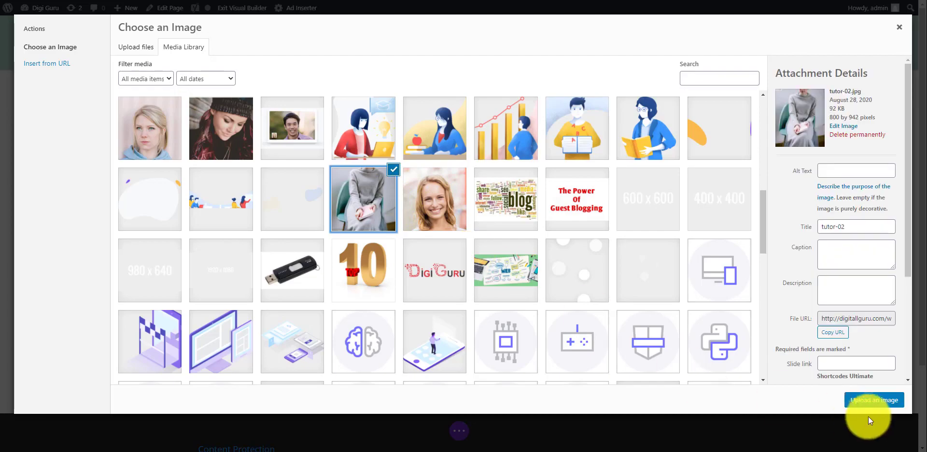
left_click(871, 399)
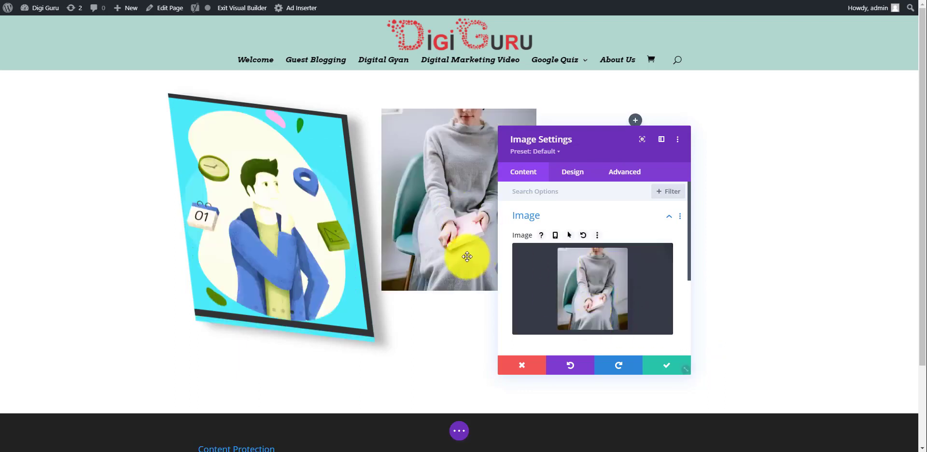
scroll(635, 296, "down", 3)
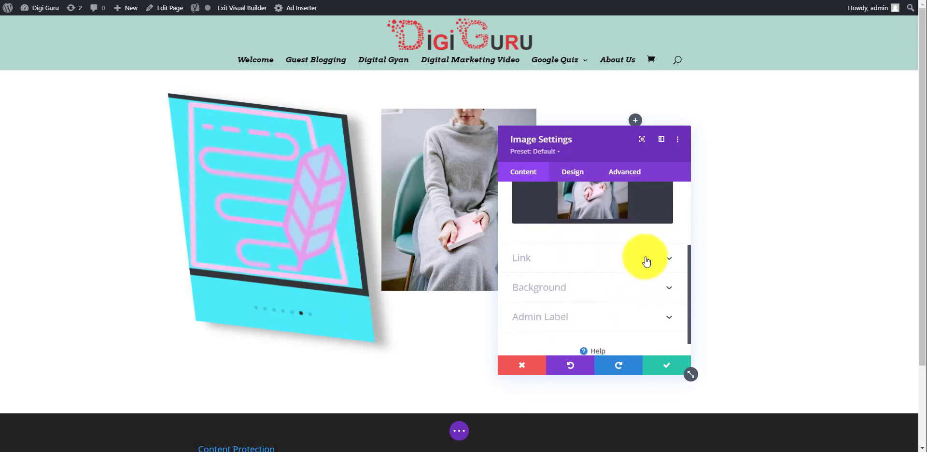
left_click(647, 259)
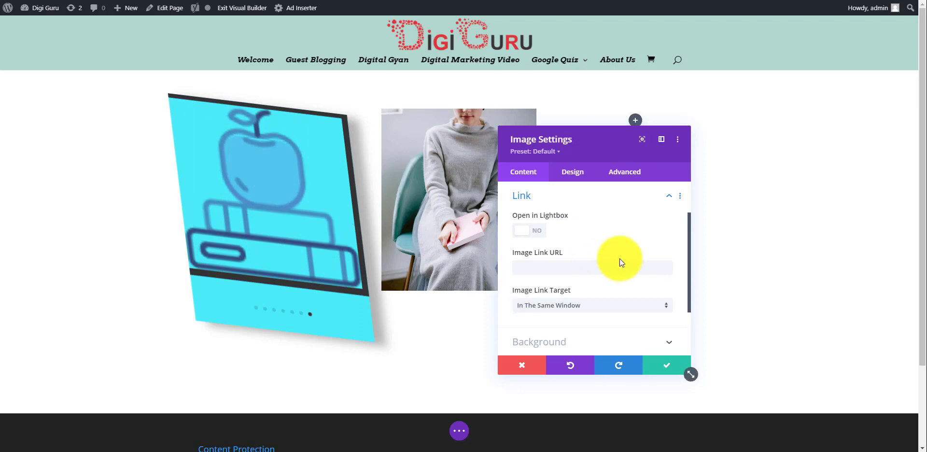
scroll(619, 259, "down", 2)
Skew the image by 9deg both horizontally and vertically in its transform design settings.
left_click(571, 172)
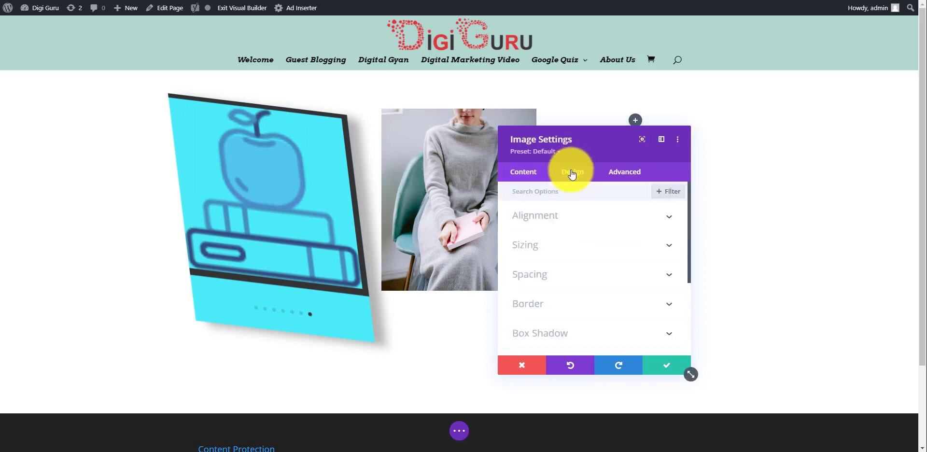
scroll(673, 287, "down", 4)
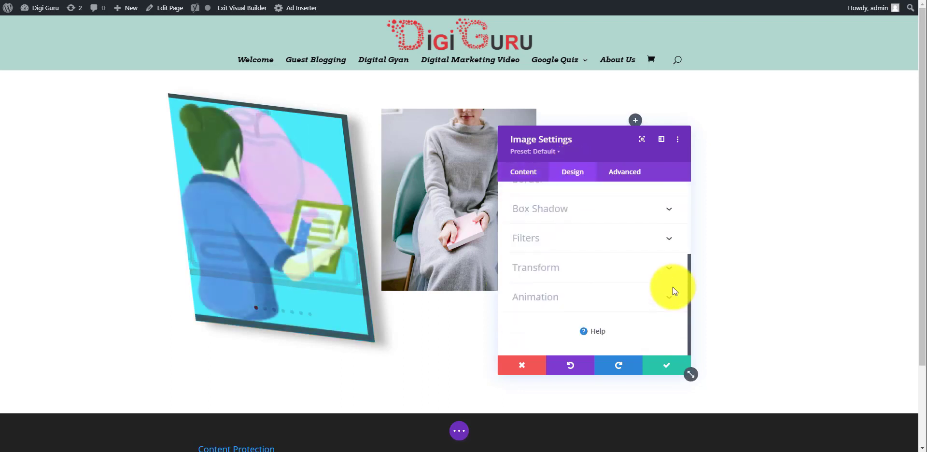
left_click(648, 271)
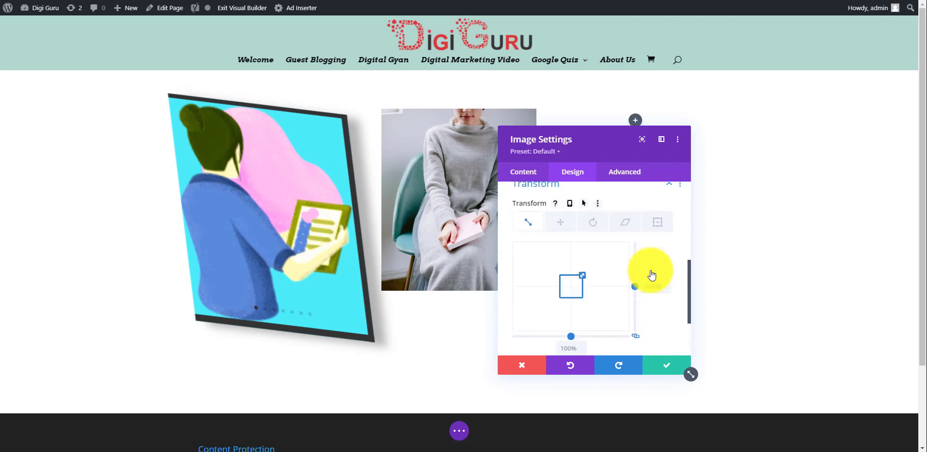
left_click(628, 217)
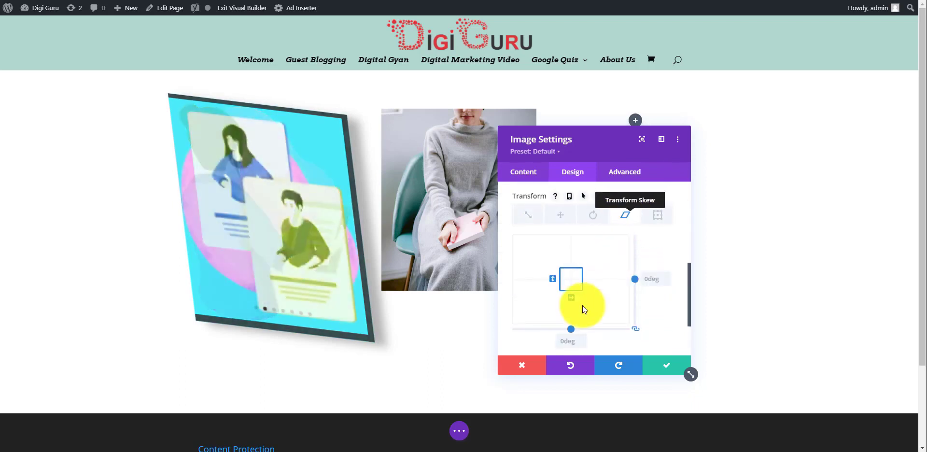
left_click(636, 276)
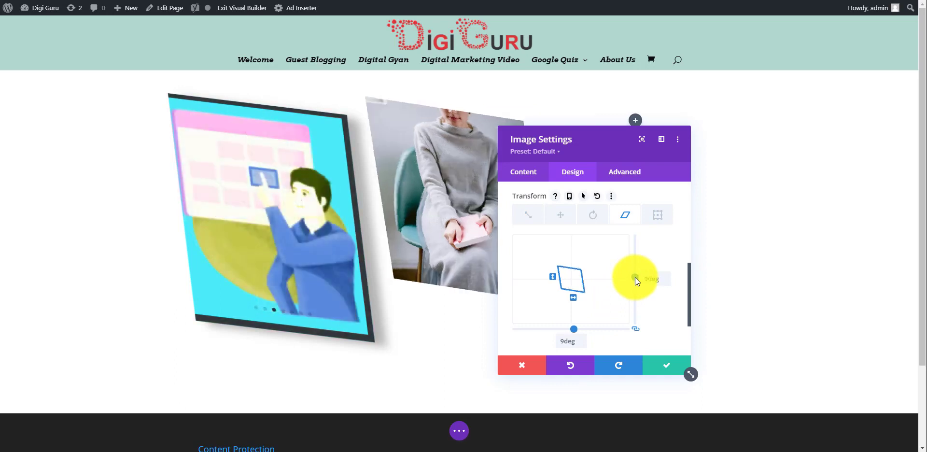
Apply the soft box shadow preset offset to the lower right to the image.
scroll(665, 287, "up", 5)
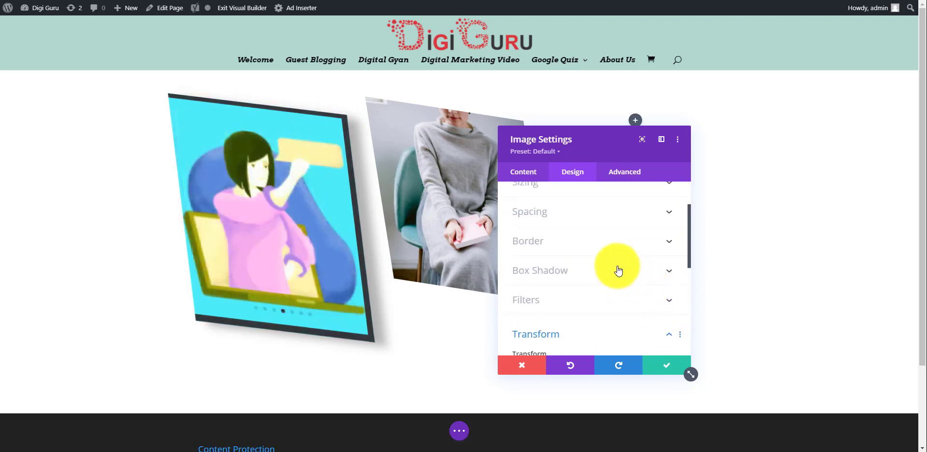
left_click(616, 270)
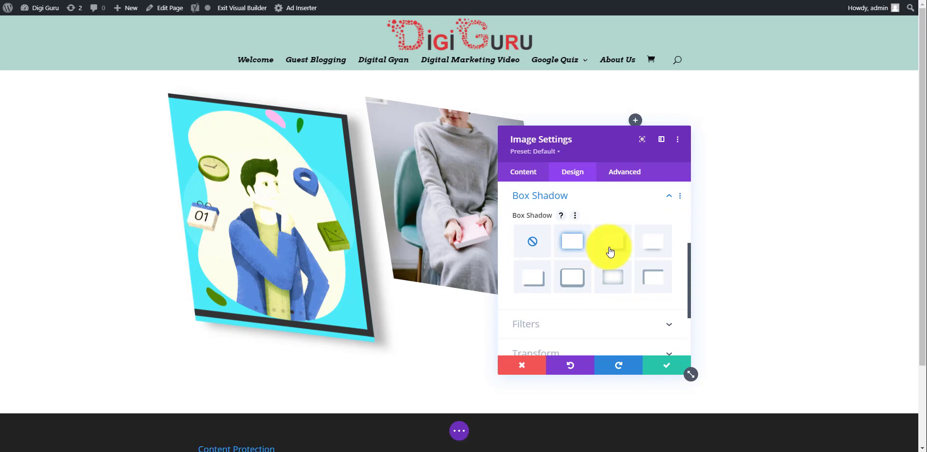
left_click(610, 252)
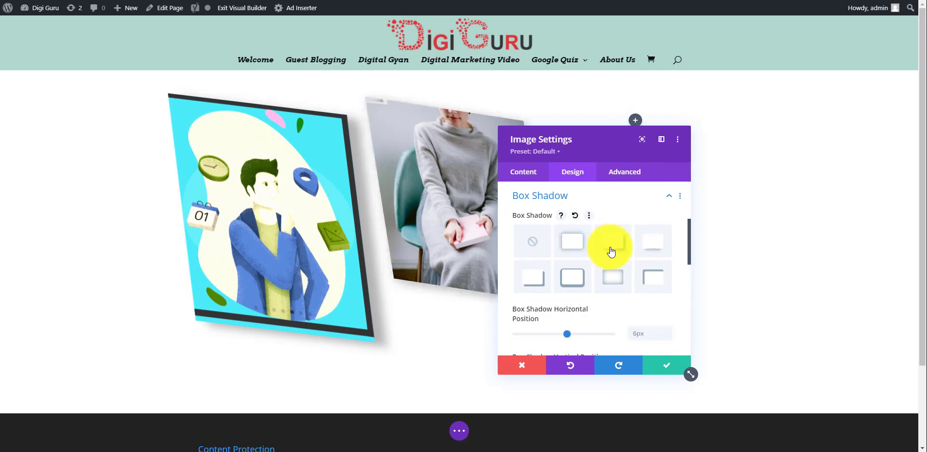
Add a dark top border to the image in the middle column.
scroll(688, 249, "up", 2)
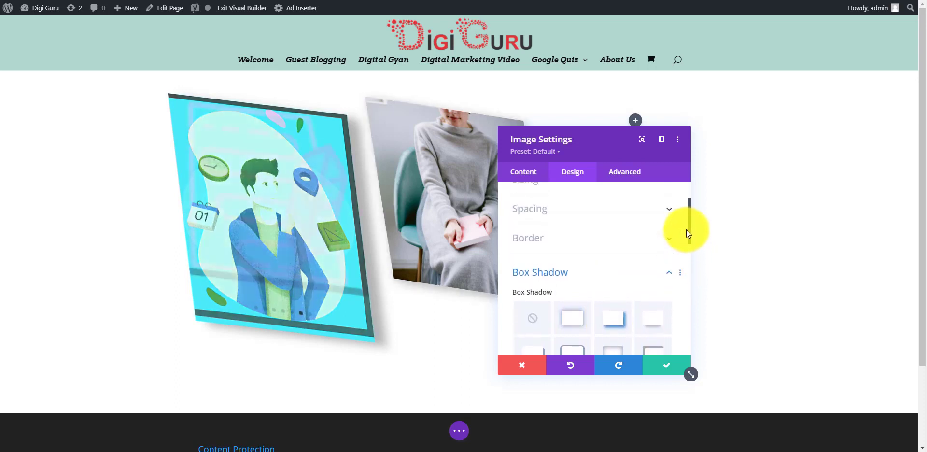
left_click(647, 262)
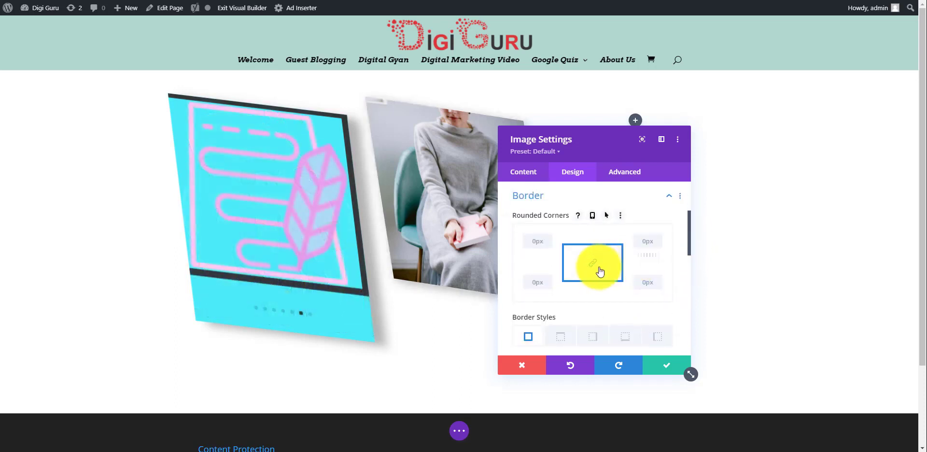
left_click(566, 340)
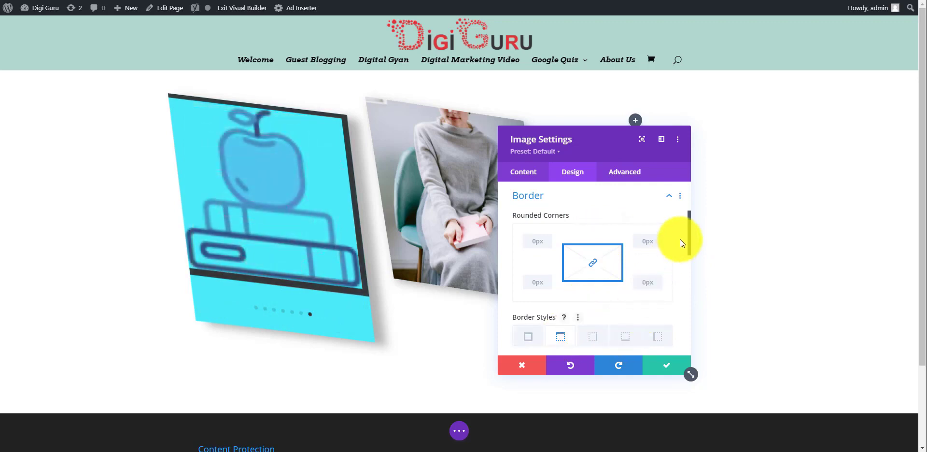
left_click_drag(689, 234, 690, 266)
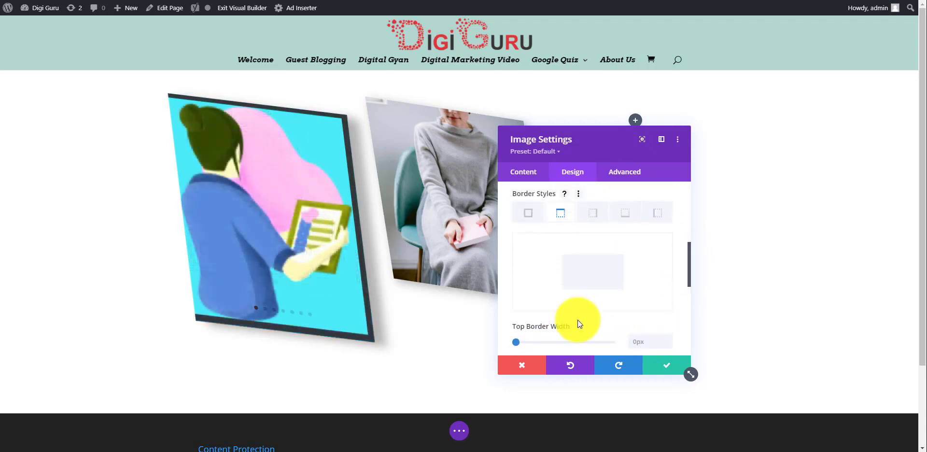
left_click_drag(515, 343, 537, 344)
Set the image's left border width to 9px and its bottom border width to 12px.
left_click(593, 215)
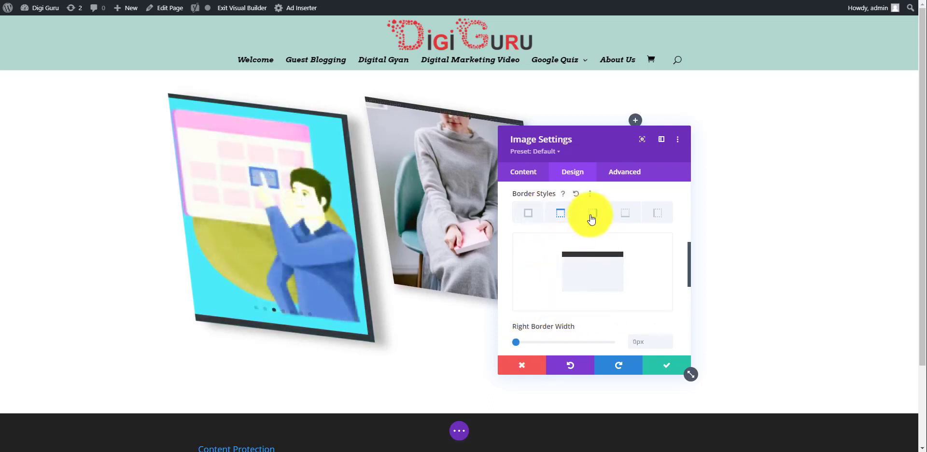
left_click(623, 213)
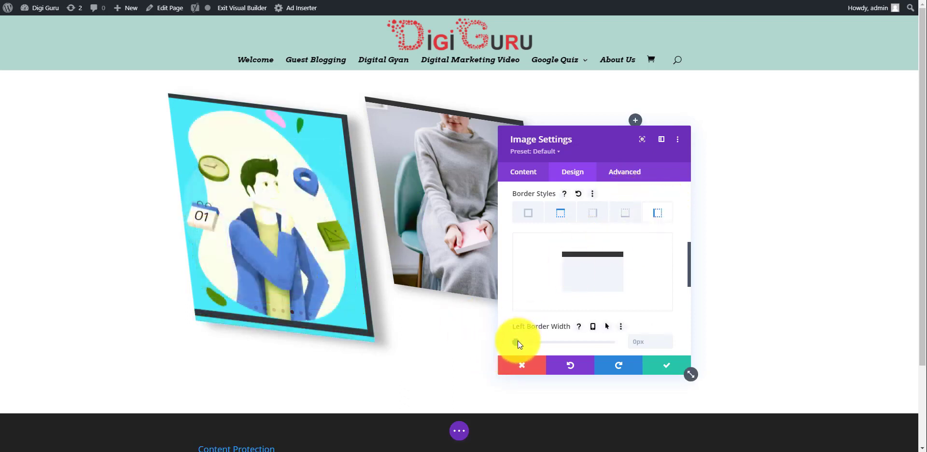
left_click_drag(517, 342, 534, 344)
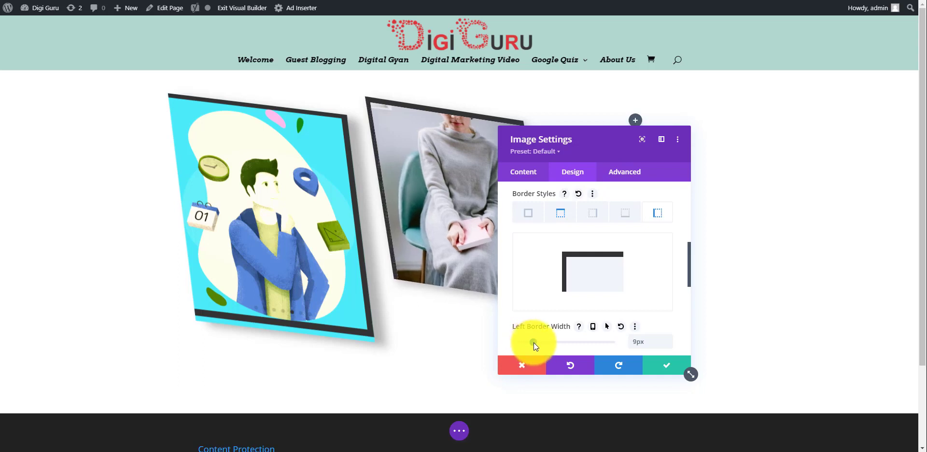
left_click(625, 213)
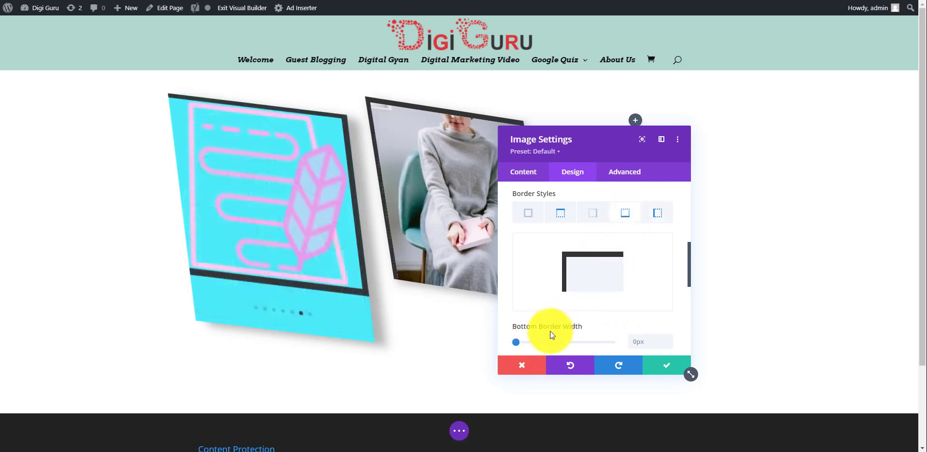
left_click_drag(515, 341, 540, 342)
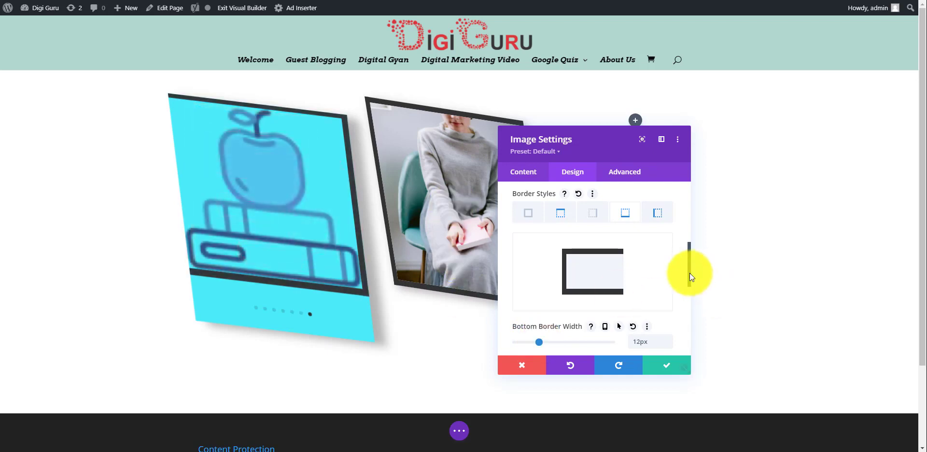
Set the image's top margin to 44px and top padding to 15px, and save the module settings.
left_click_drag(690, 274, 689, 216)
left_click(648, 259)
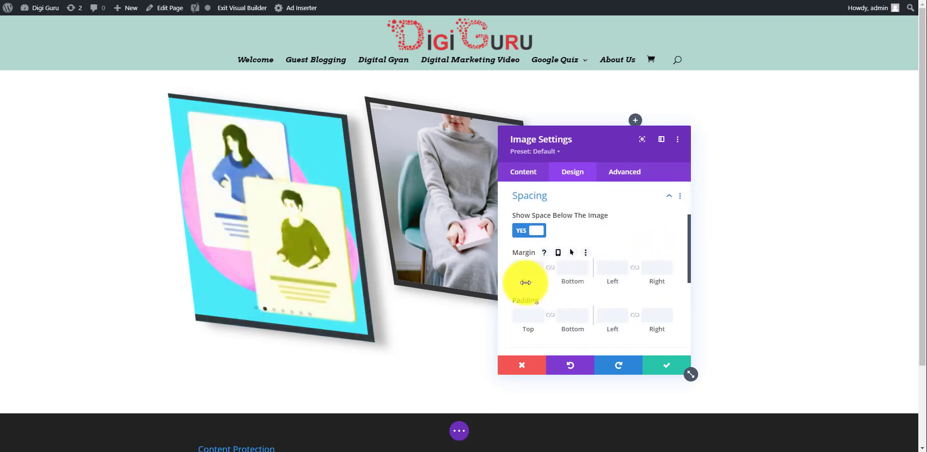
left_click_drag(530, 282, 561, 282)
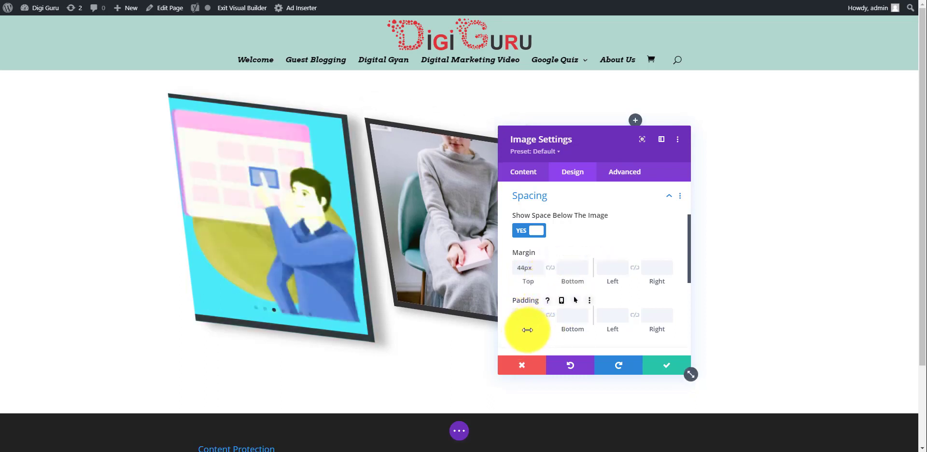
left_click_drag(527, 330, 539, 328)
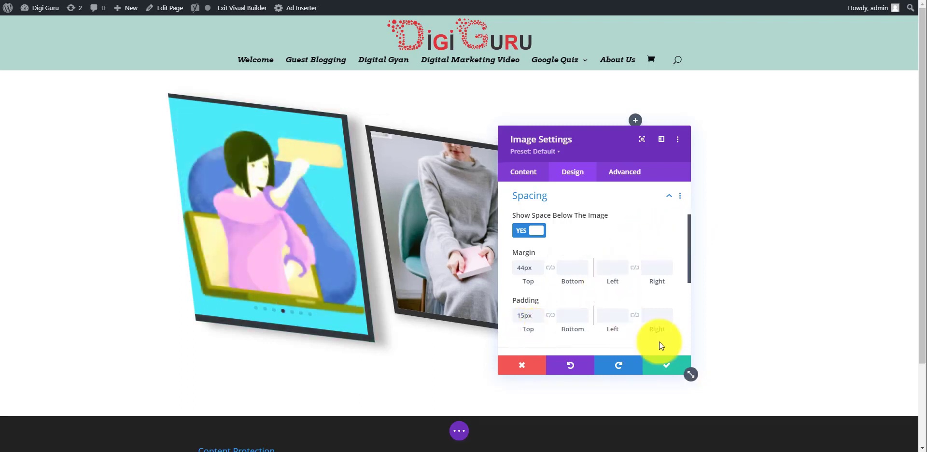
left_click(668, 365)
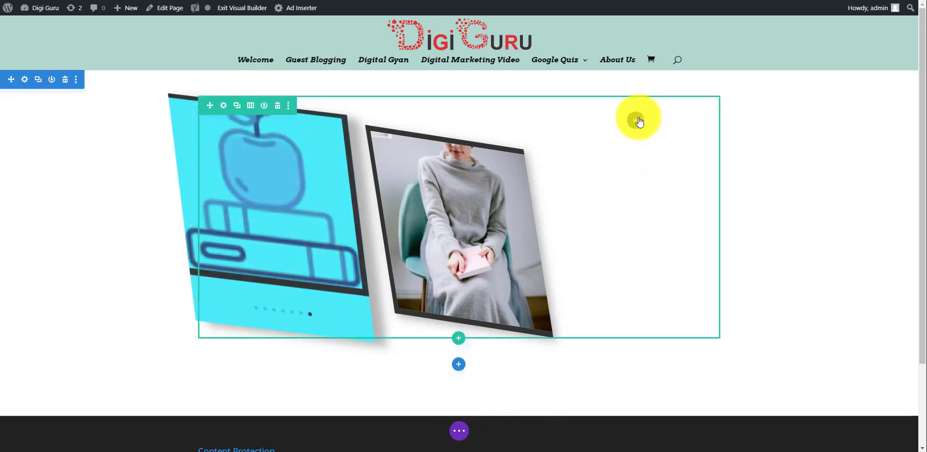
Insert a Login module in the empty third column and move its settings window clear of the form.
left_click(635, 121)
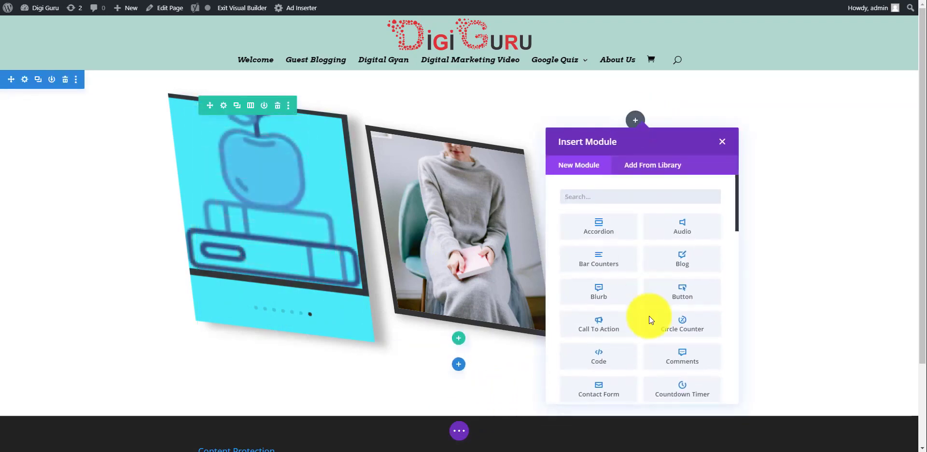
scroll(651, 325, "down", 2)
scroll(651, 329, "down", 4)
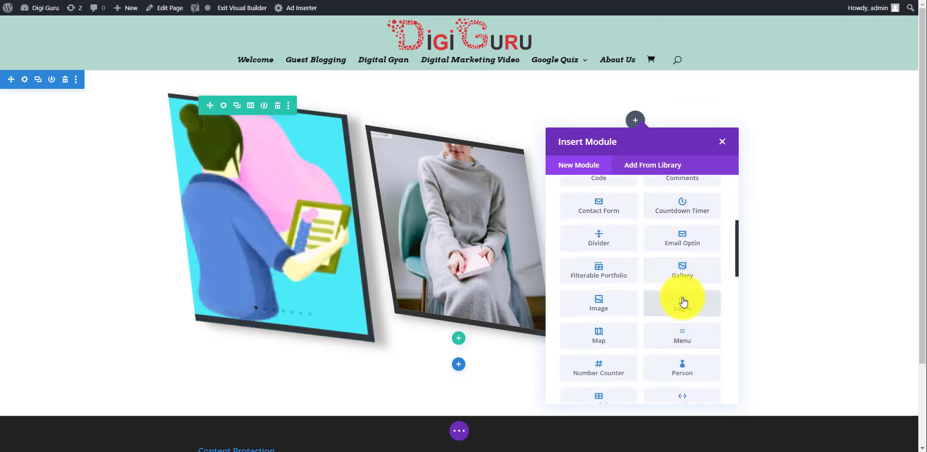
left_click(687, 305)
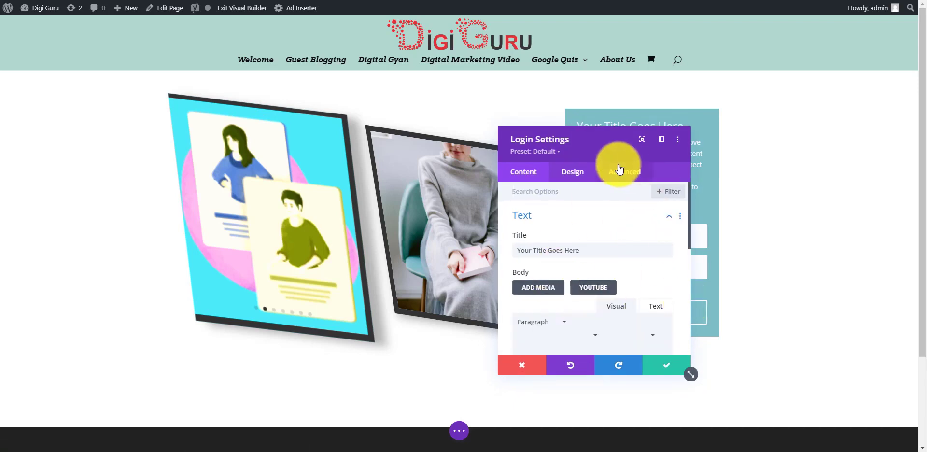
left_click_drag(502, 136, 168, 117)
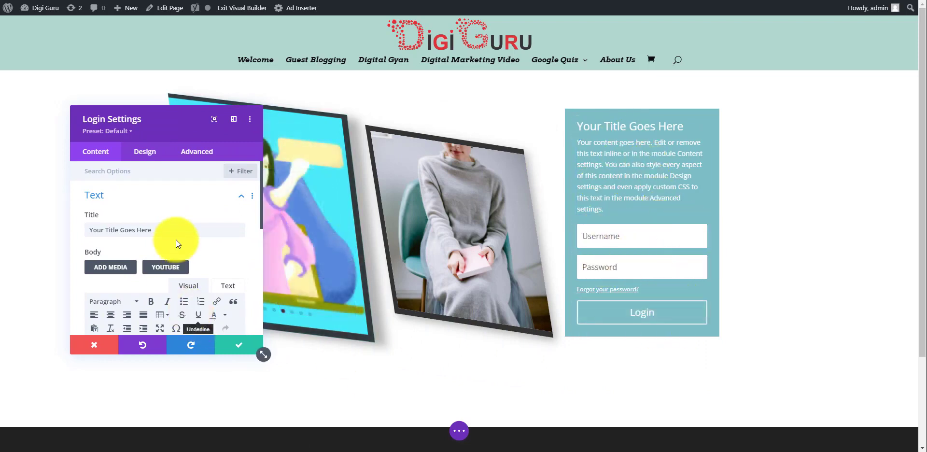
Enable redirecting to the current page for the Login module.
scroll(201, 234, "down", 1)
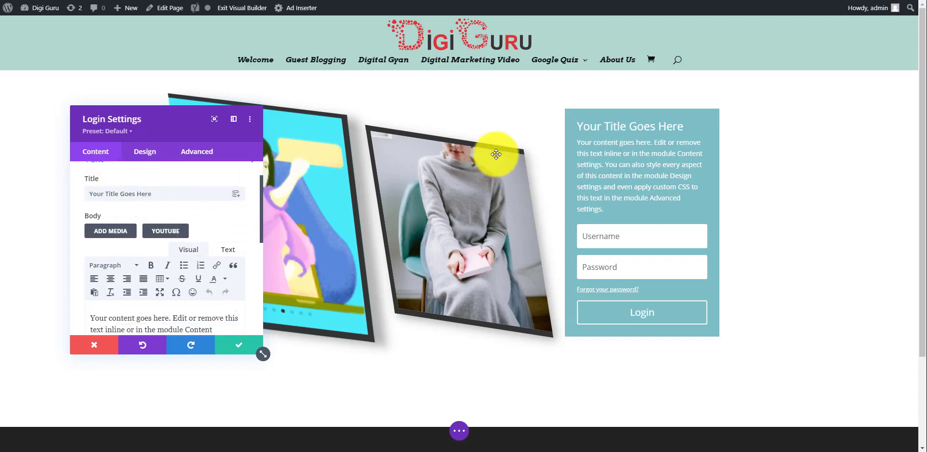
scroll(129, 262, "down", 2)
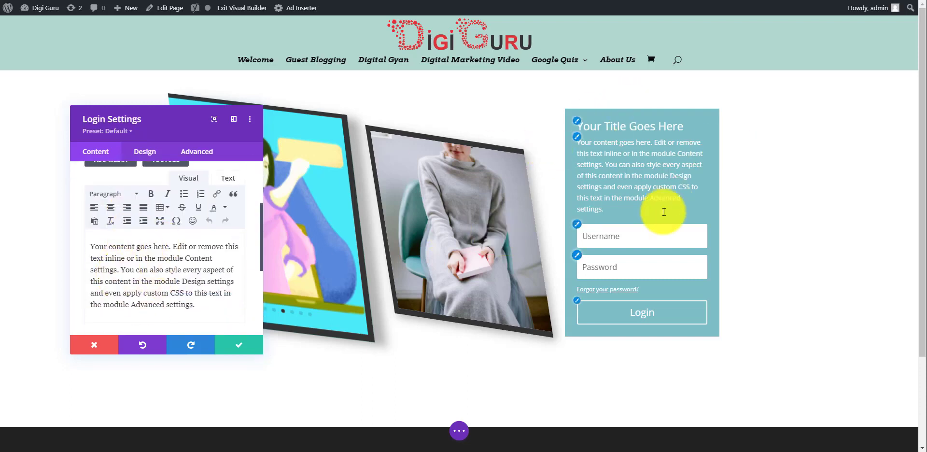
scroll(175, 285, "down", 3)
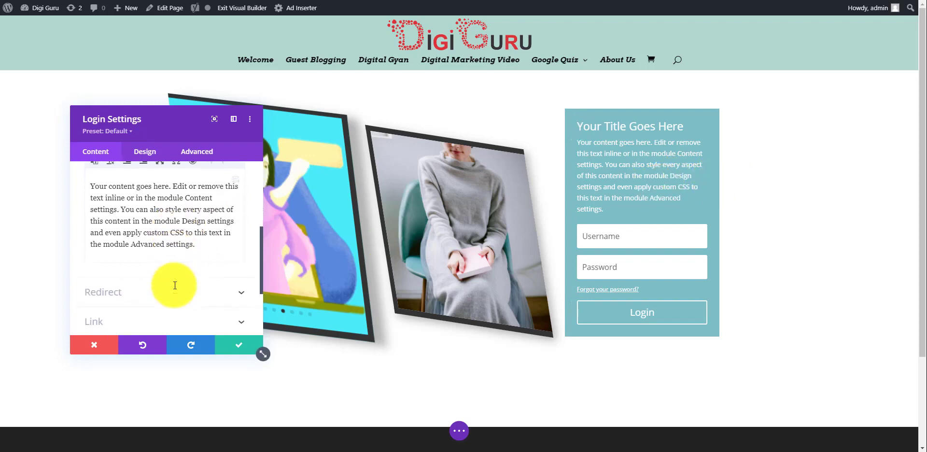
left_click(207, 242)
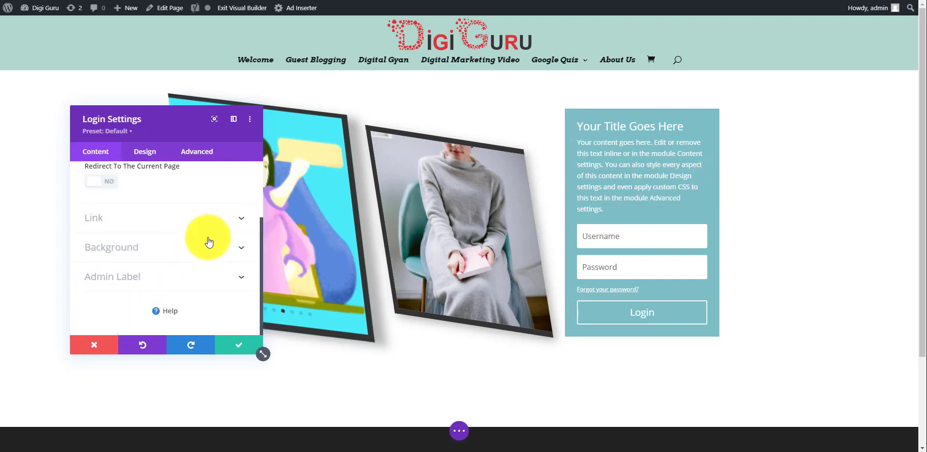
scroll(208, 241, "up", 2)
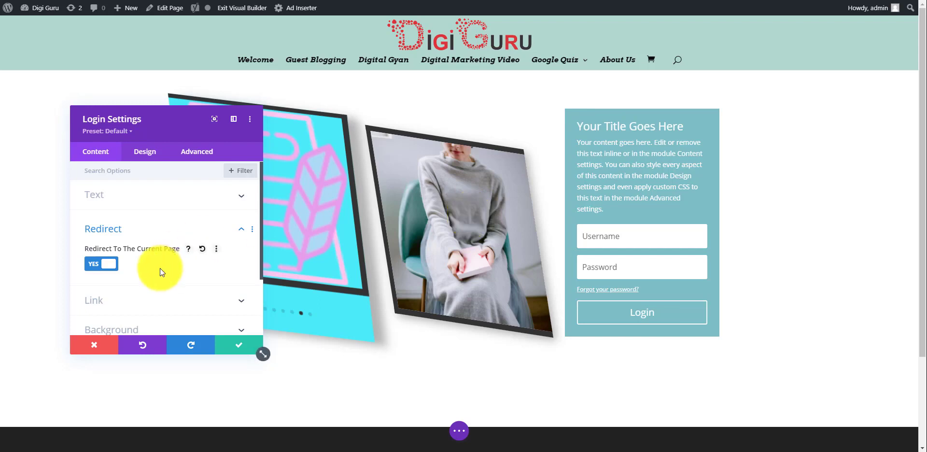
Change the Login module's background color to the saved purple and lighten it to #b36fe8.
scroll(160, 268, "down", 2)
left_click(207, 245)
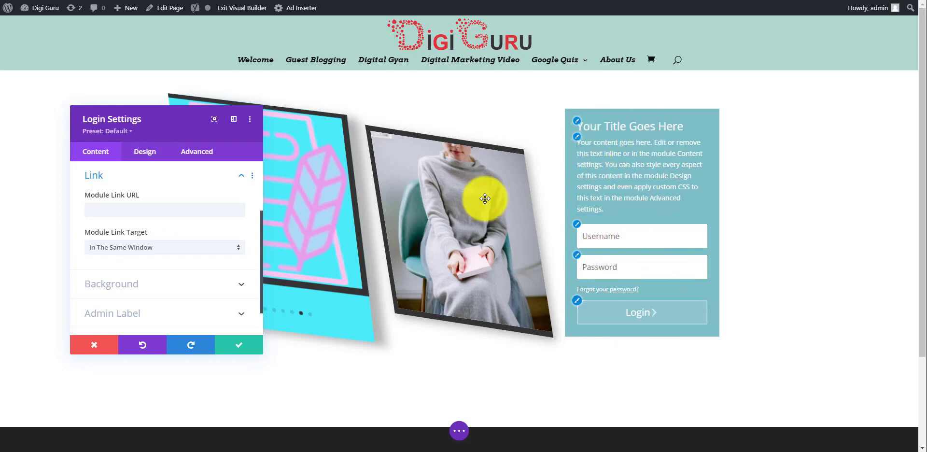
scroll(187, 228, "down", 1)
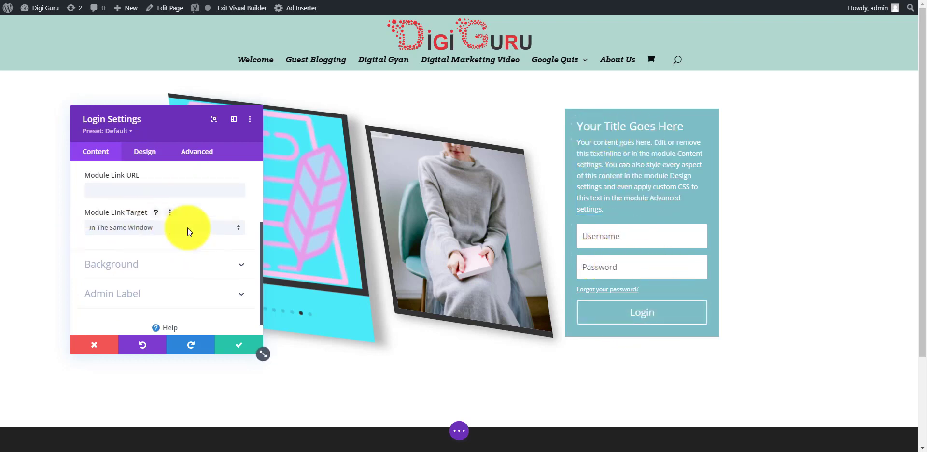
left_click(208, 262)
left_click(207, 258)
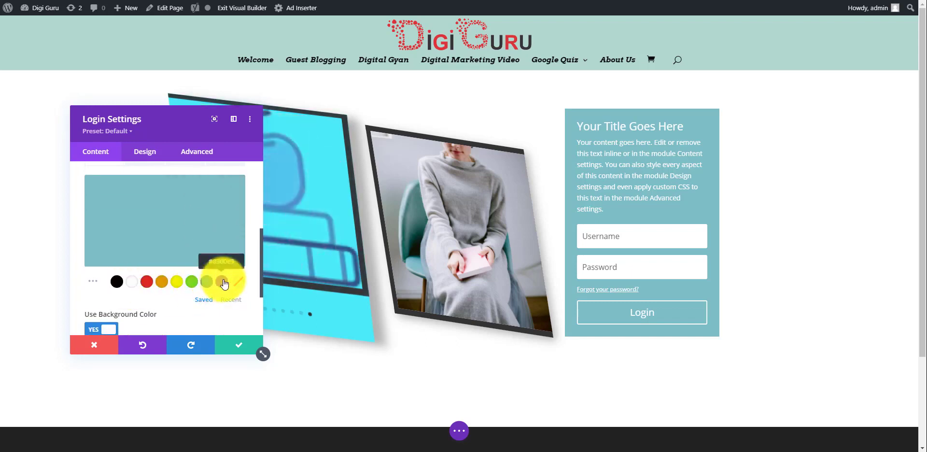
left_click(222, 282)
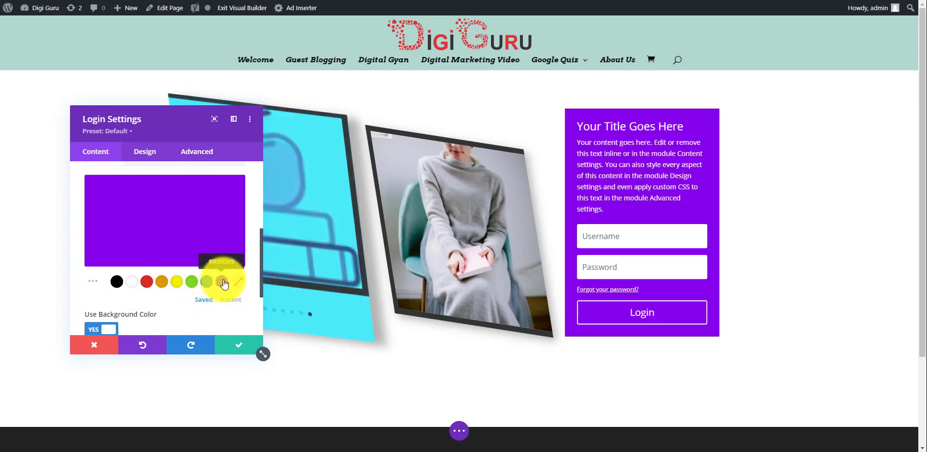
left_click(167, 219)
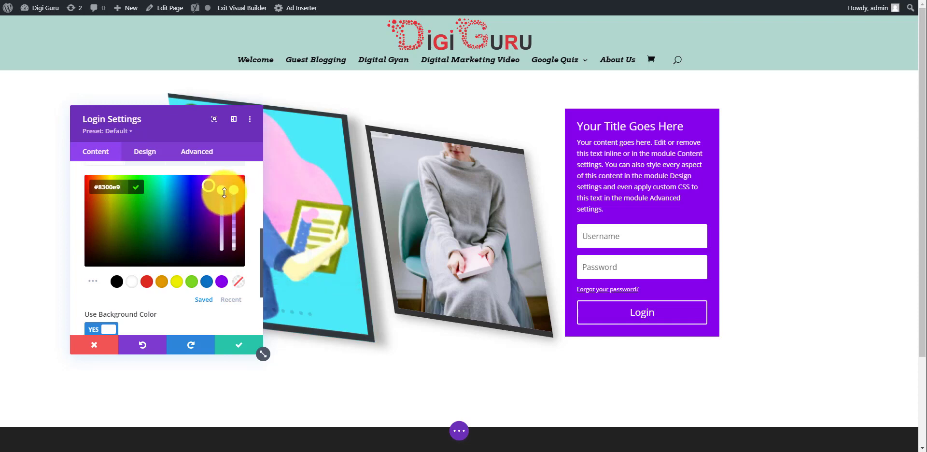
left_click_drag(223, 197, 222, 225)
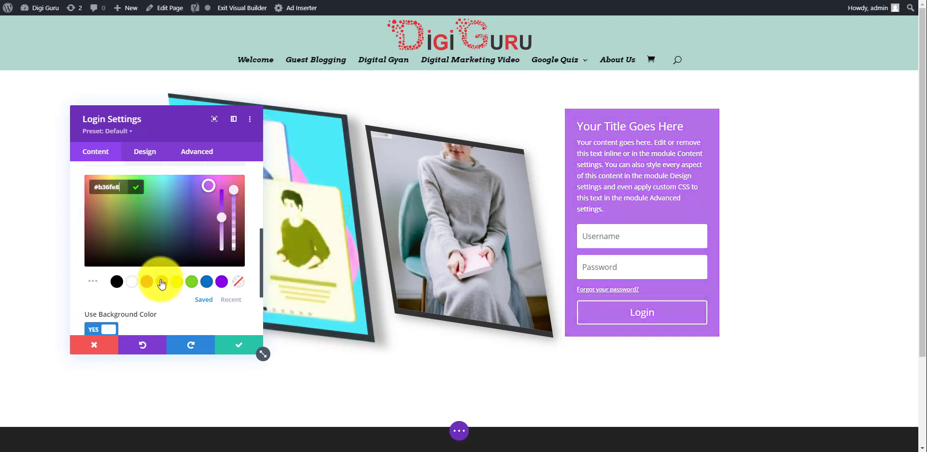
Enable custom styles for the Login module's button and set its text color to yellow #edf000.
scroll(163, 286, "down", 1)
scroll(163, 286, "down", 1)
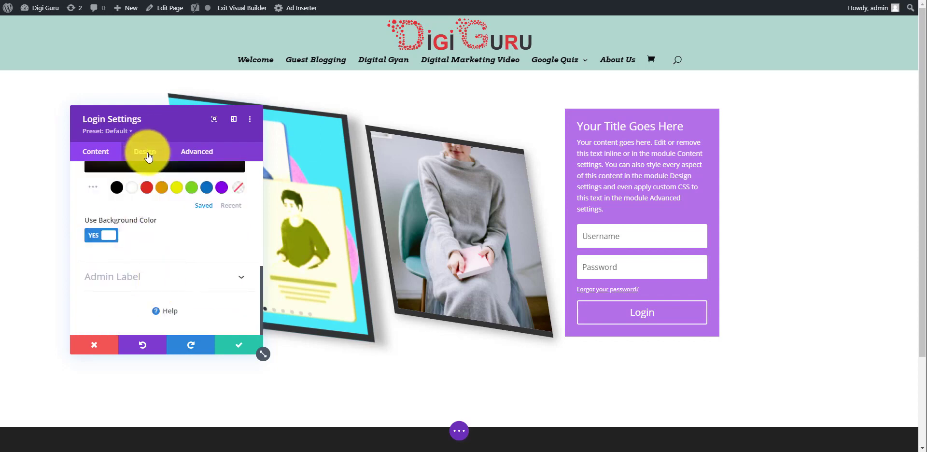
left_click(148, 157)
scroll(154, 267, "down", 1)
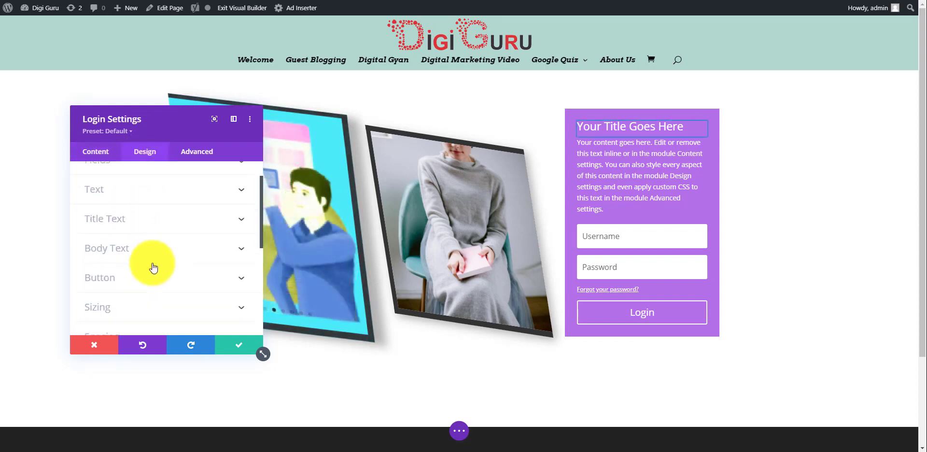
left_click(158, 266)
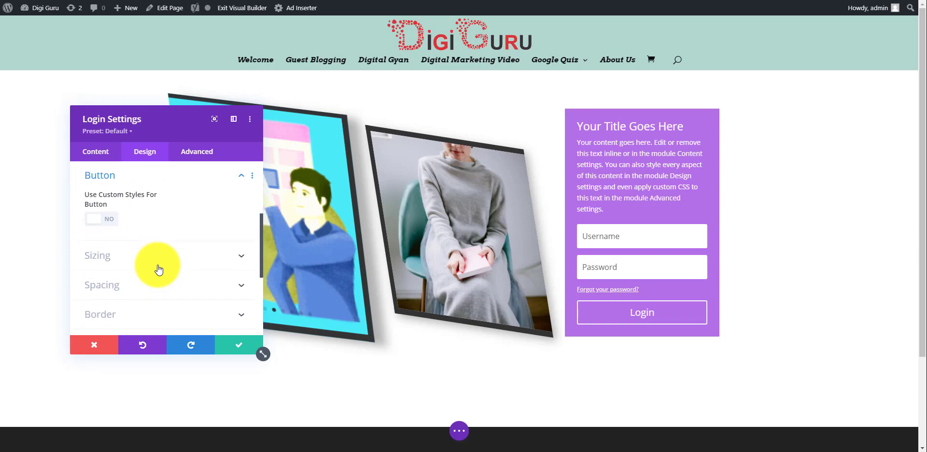
left_click(112, 221)
scroll(109, 208, "down", 1)
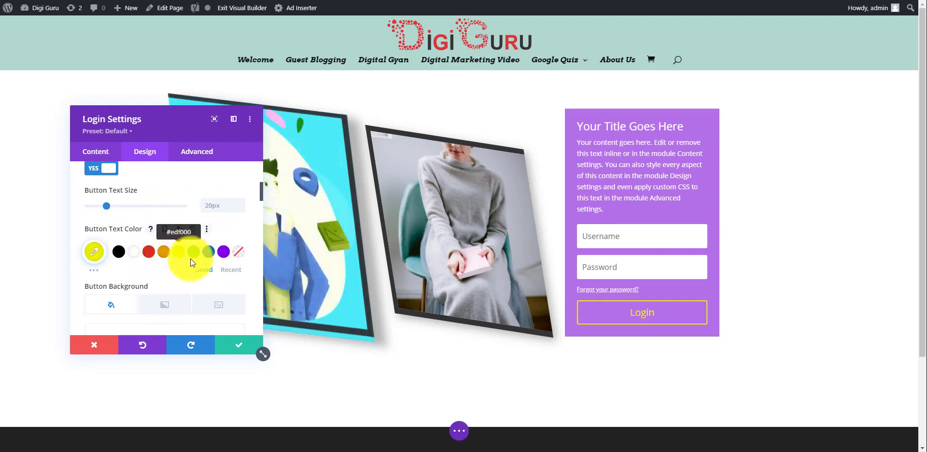
Set the login button's background color to gray #8c8c8c and save the module settings.
scroll(195, 262, "down", 3)
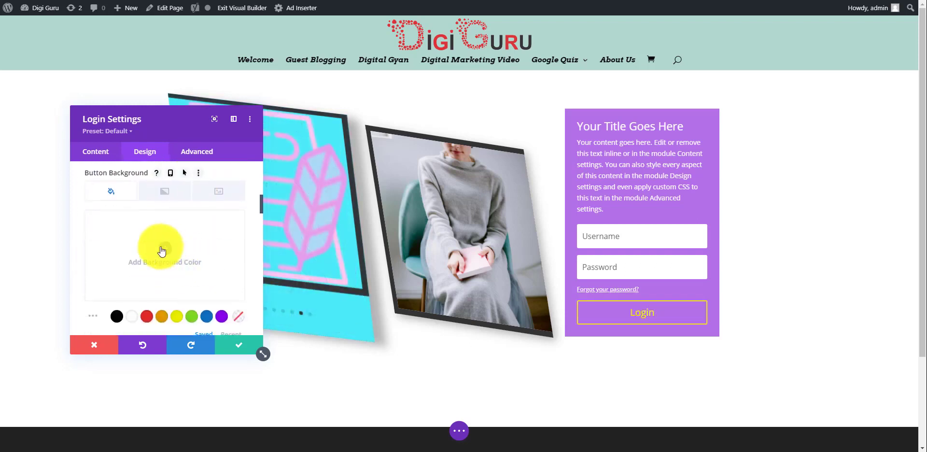
left_click(167, 254)
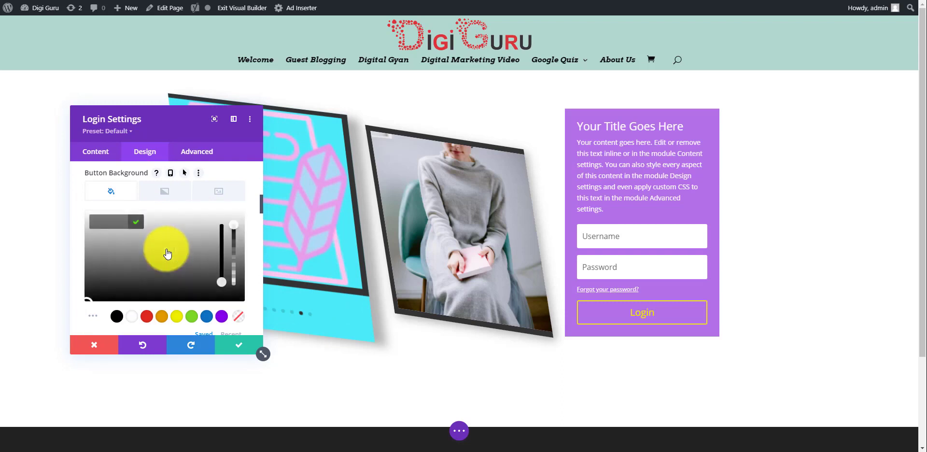
left_click(109, 250)
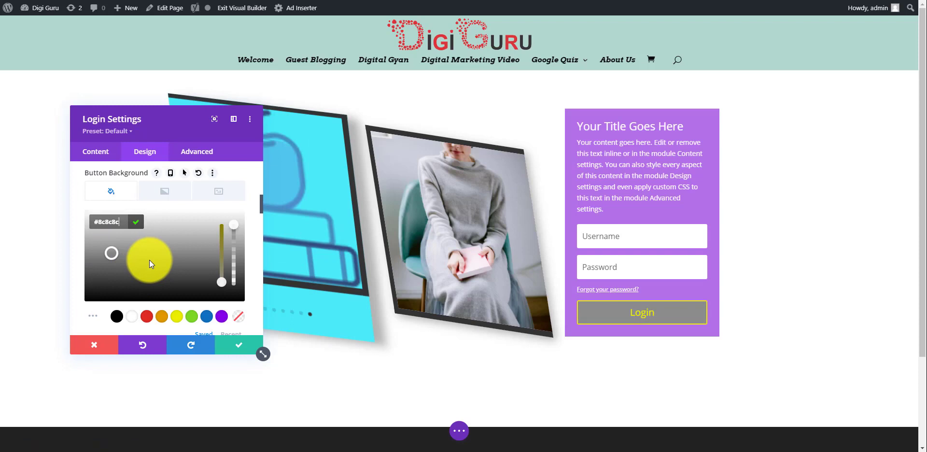
scroll(149, 259, "down", 7)
scroll(149, 260, "down", 2)
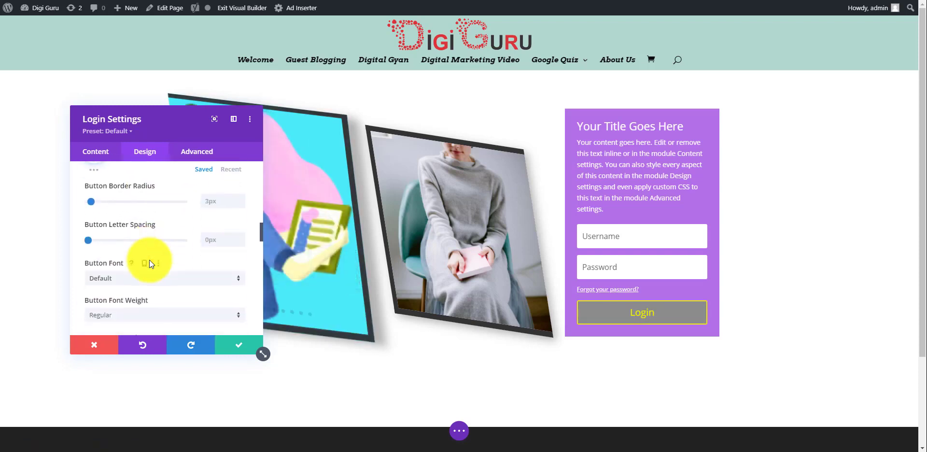
left_click(227, 352)
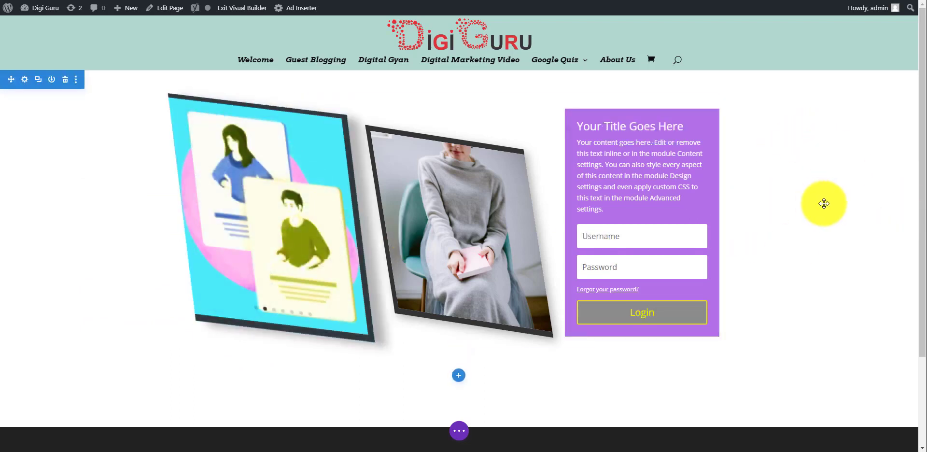